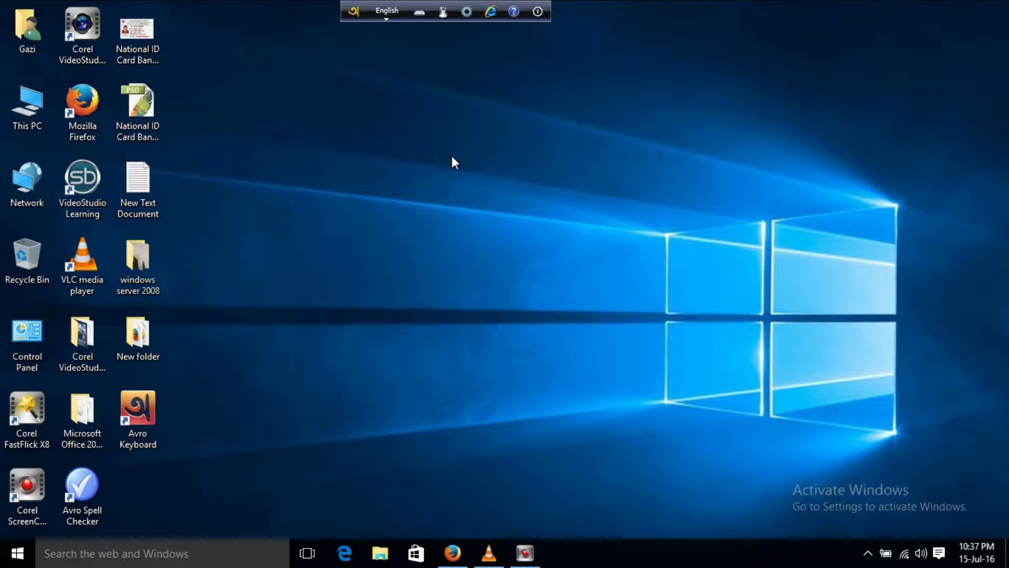
Open the user's temporary files folder with the Run command %temp%
{"action": "key", "text": "super+r"}
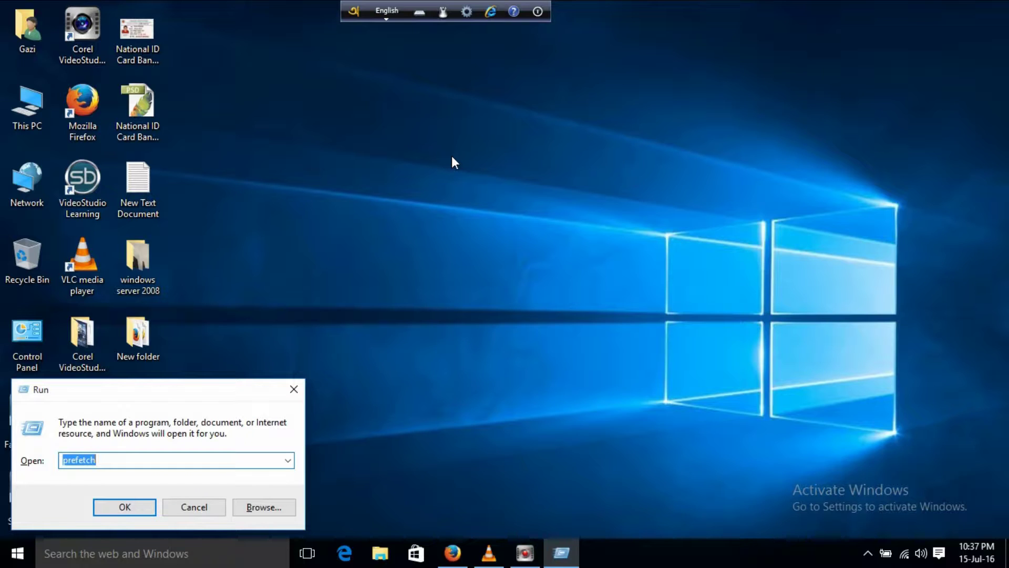
{"action": "type", "text": "%t"}
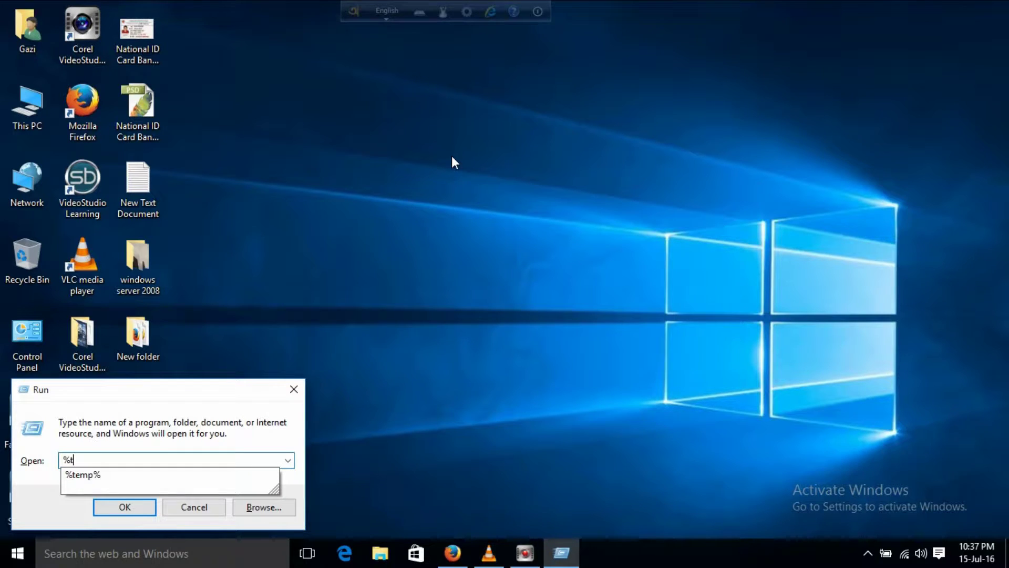
{"action": "type", "text": "emp%"}
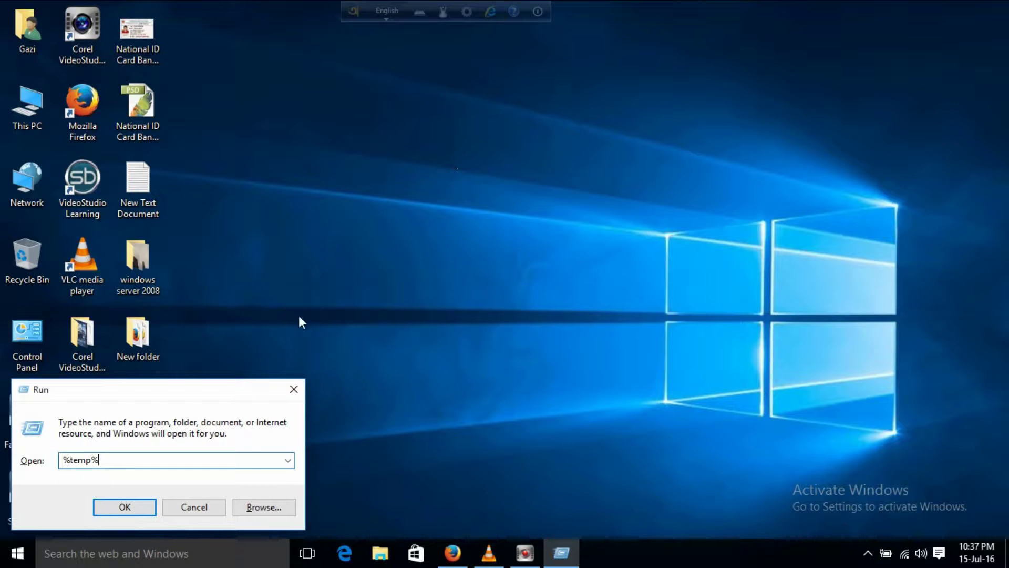
{"action": "left_click", "coordinate": [142, 510]}
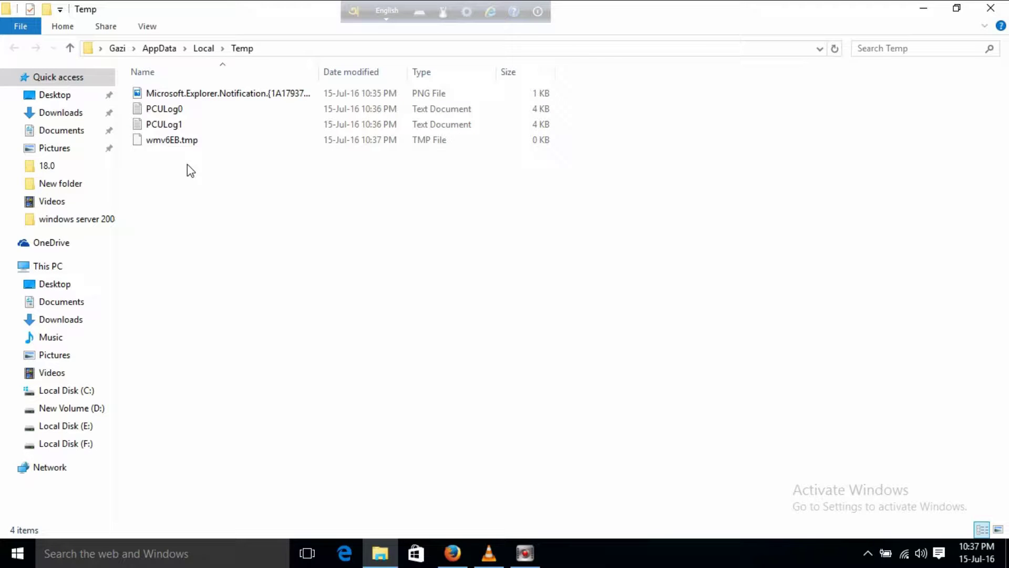
Delete all files in the user's Temp folder, skipping the file in use, and close the folder
{"action": "left_click_drag", "start_coordinate": [181, 159], "coordinate": [189, 71]}
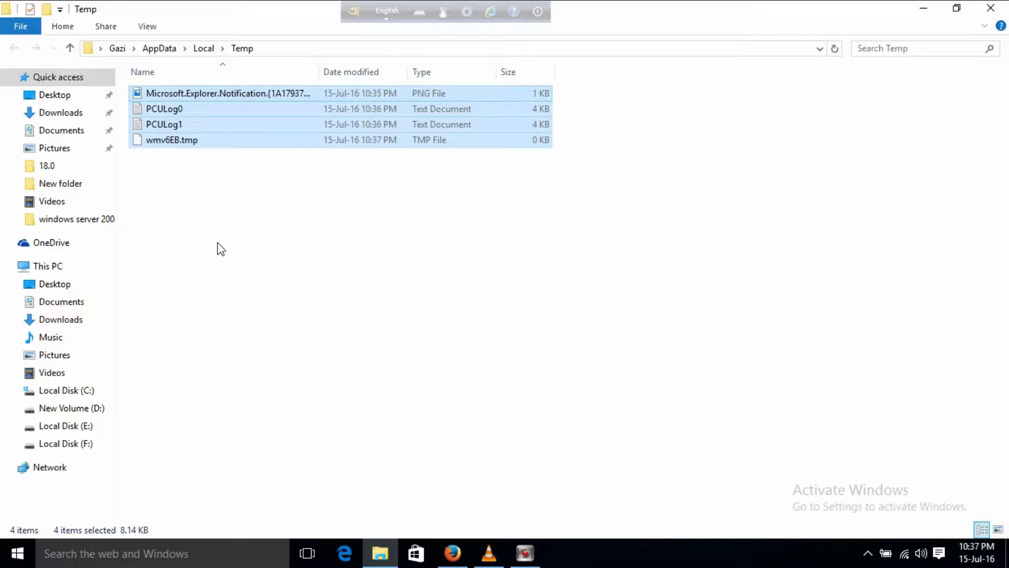
{"action": "key", "text": "Delete"}
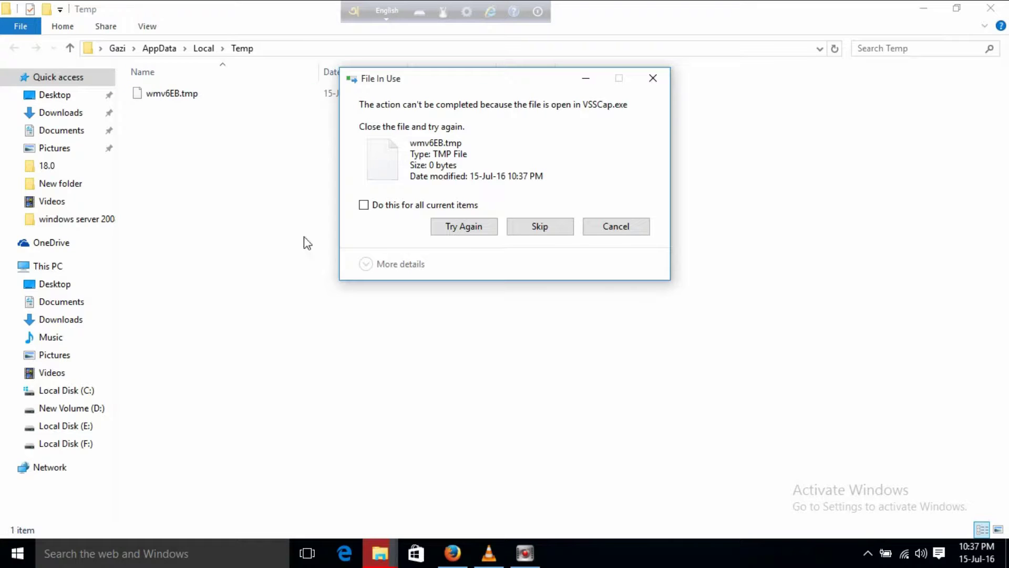
{"action": "left_click", "coordinate": [534, 231]}
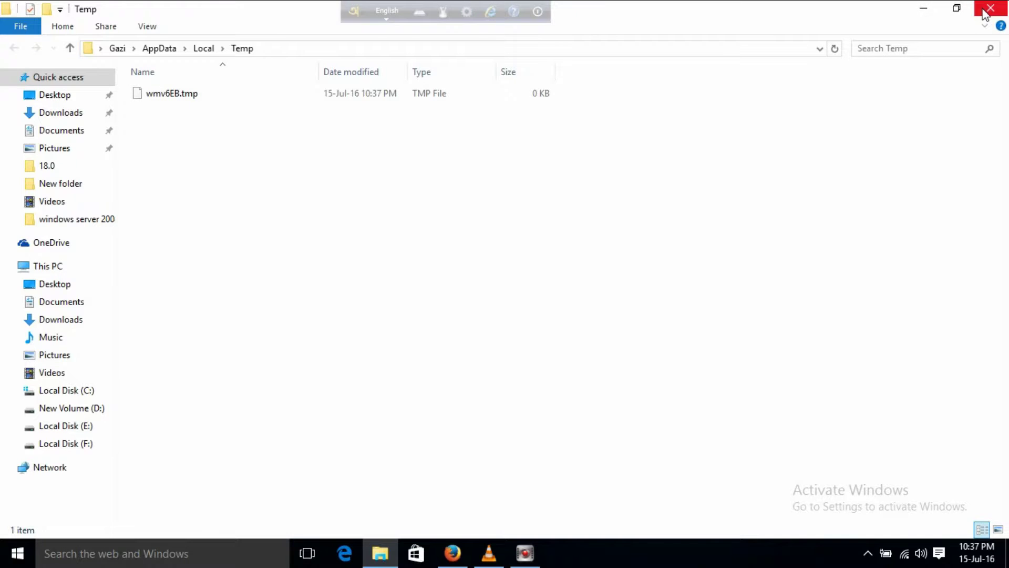
{"action": "left_click", "coordinate": [990, 7]}
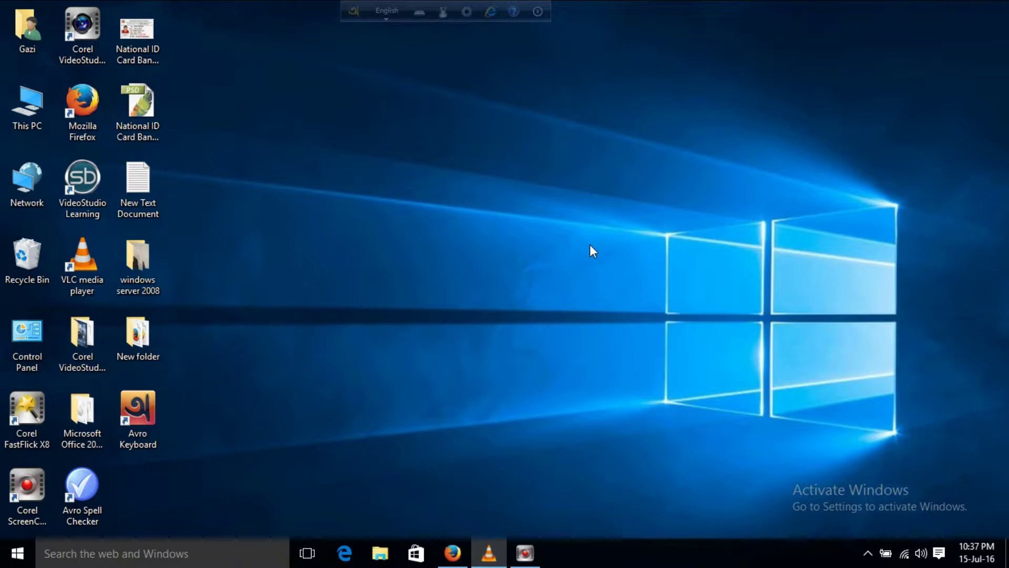
Open the Windows Temp folder with the Run command temp, check it for leftover files, and close it
{"action": "key", "text": "super+r"}
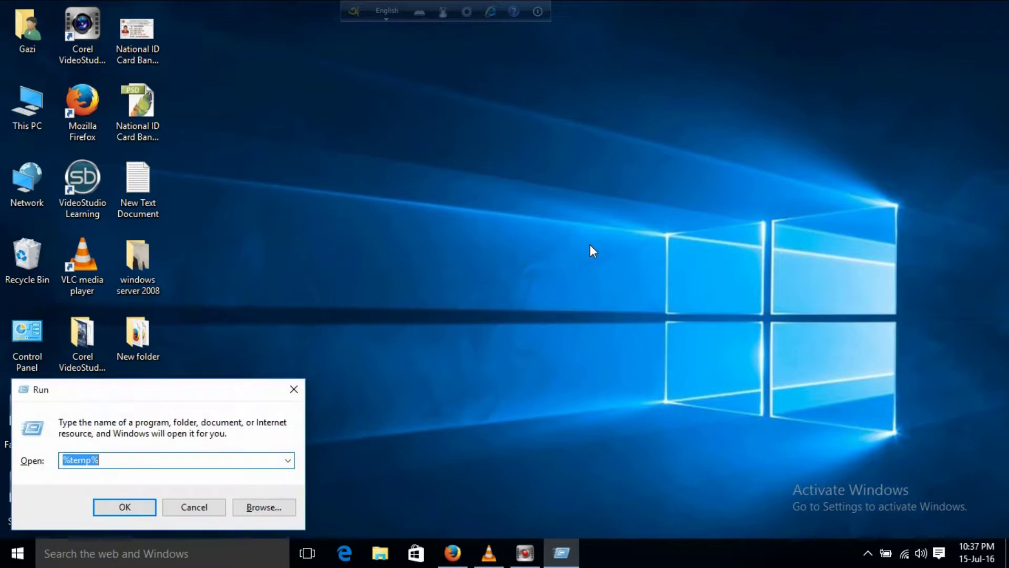
{"action": "type", "text": "temp"}
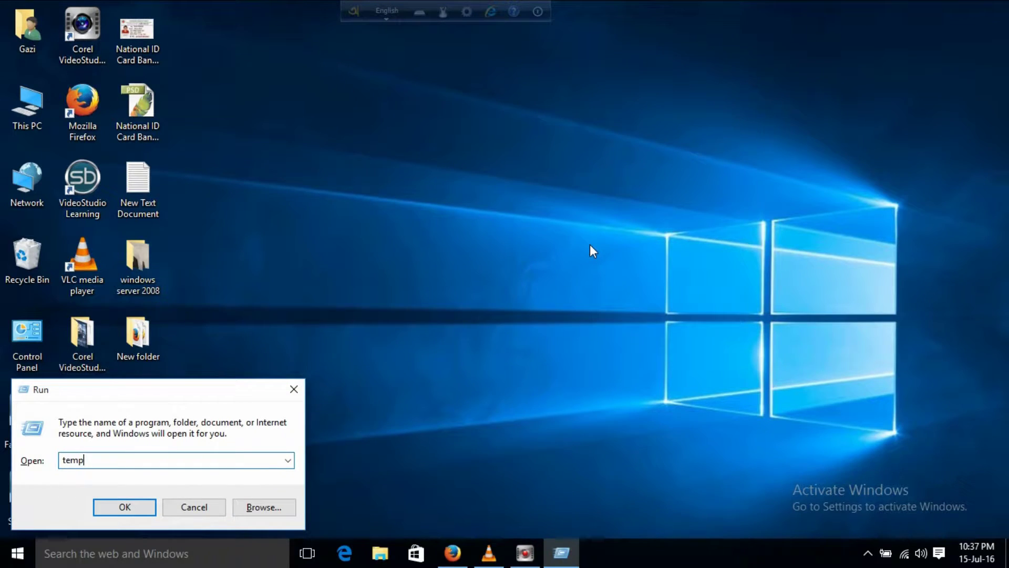
{"action": "key", "text": "Return"}
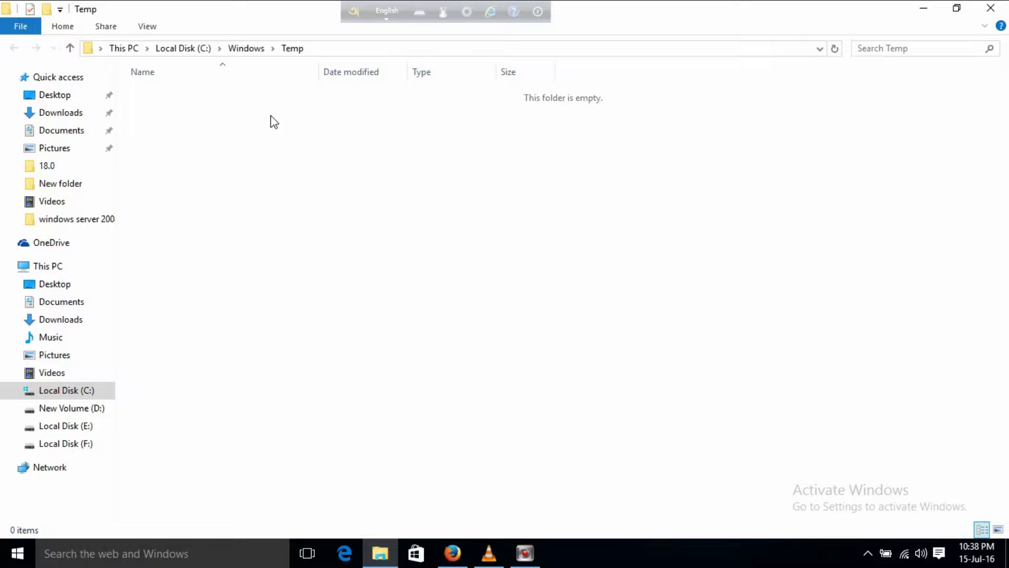
{"action": "left_click_drag", "start_coordinate": [255, 108], "coordinate": [567, 308]}
{"action": "left_click", "coordinate": [993, 8]}
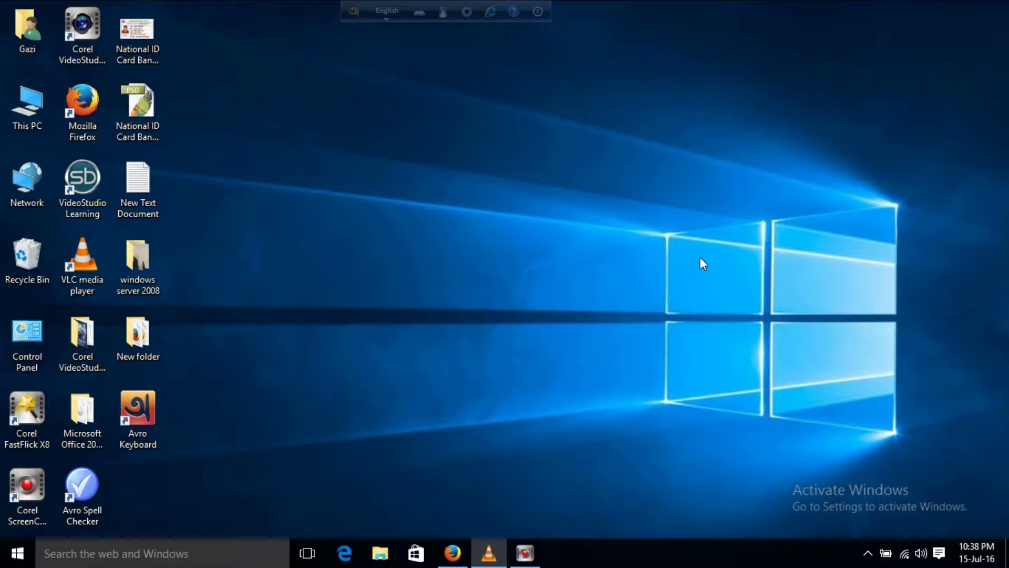
Open the Recent items folder with the Run command recent
{"action": "key", "text": "super+r"}
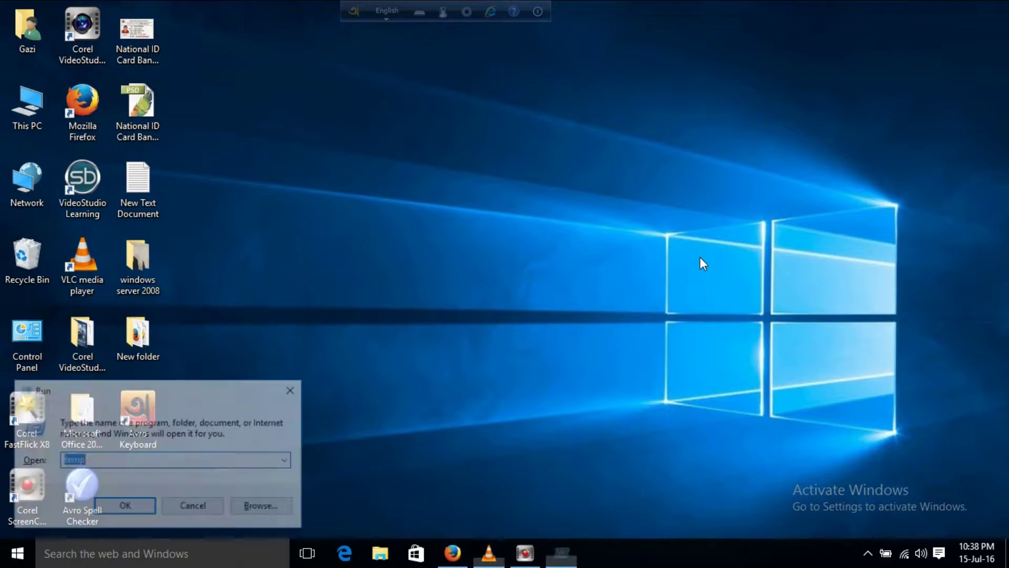
{"action": "type", "text": "re"}
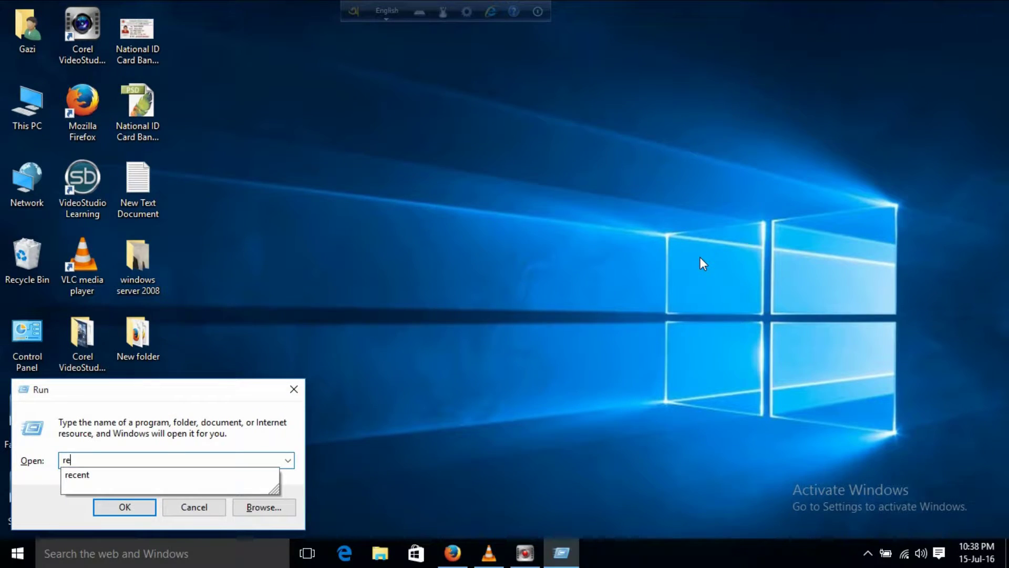
{"action": "type", "text": "cent"}
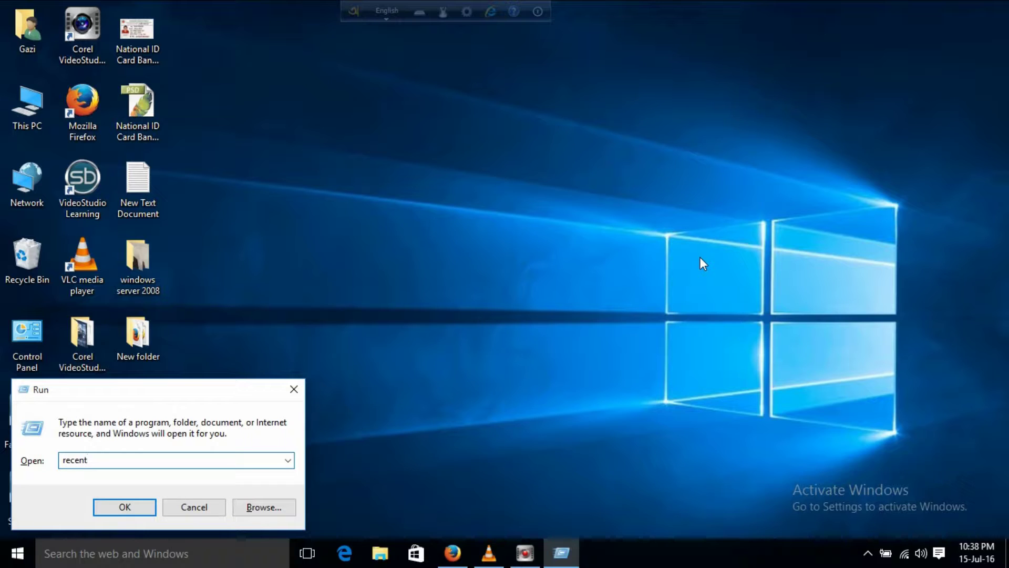
{"action": "key", "text": "Return"}
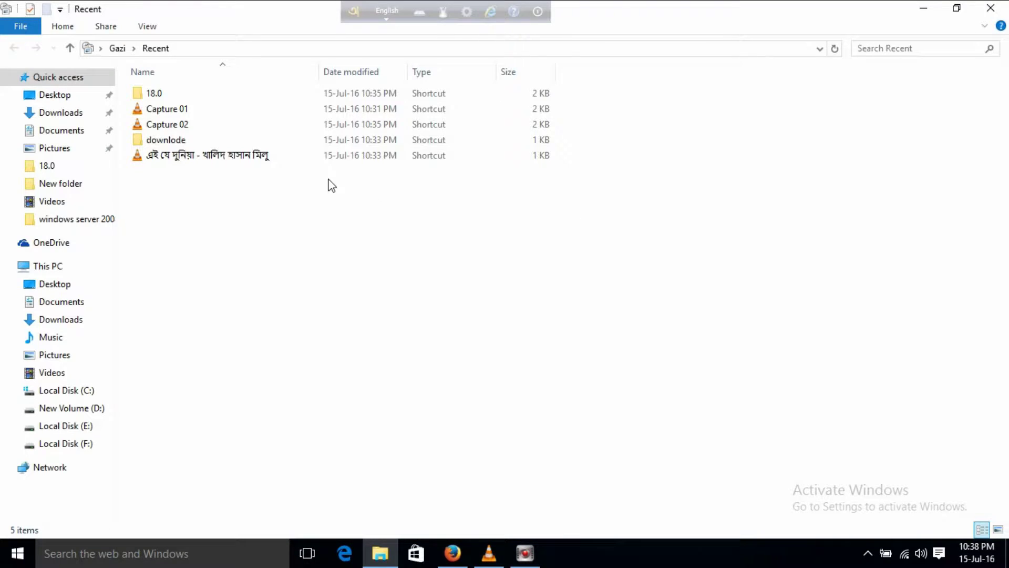
Delete all shortcuts in the Recent folder and close the folder
{"action": "left_click_drag", "start_coordinate": [248, 168], "coordinate": [246, 84]}
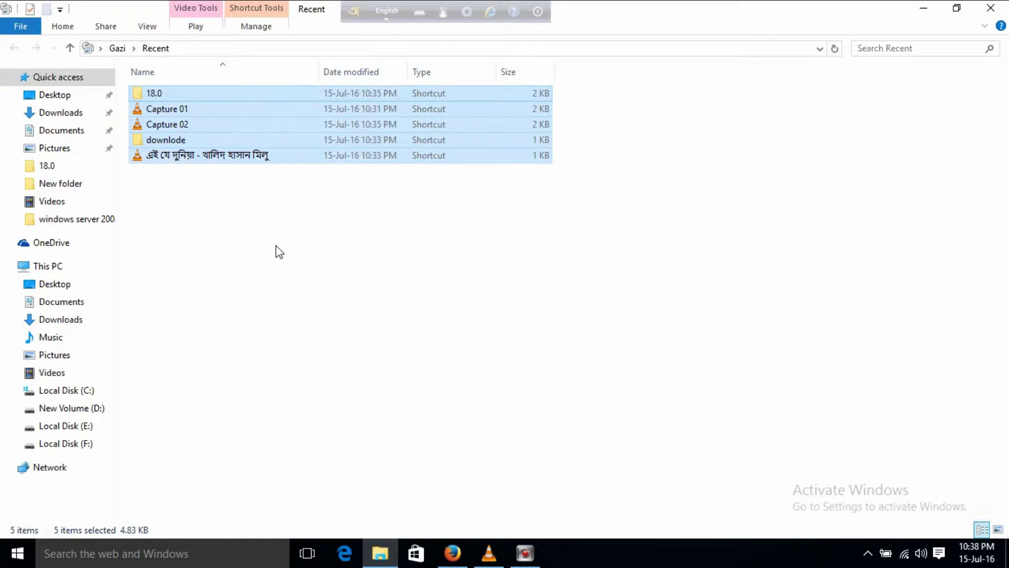
{"action": "key", "text": "Delete"}
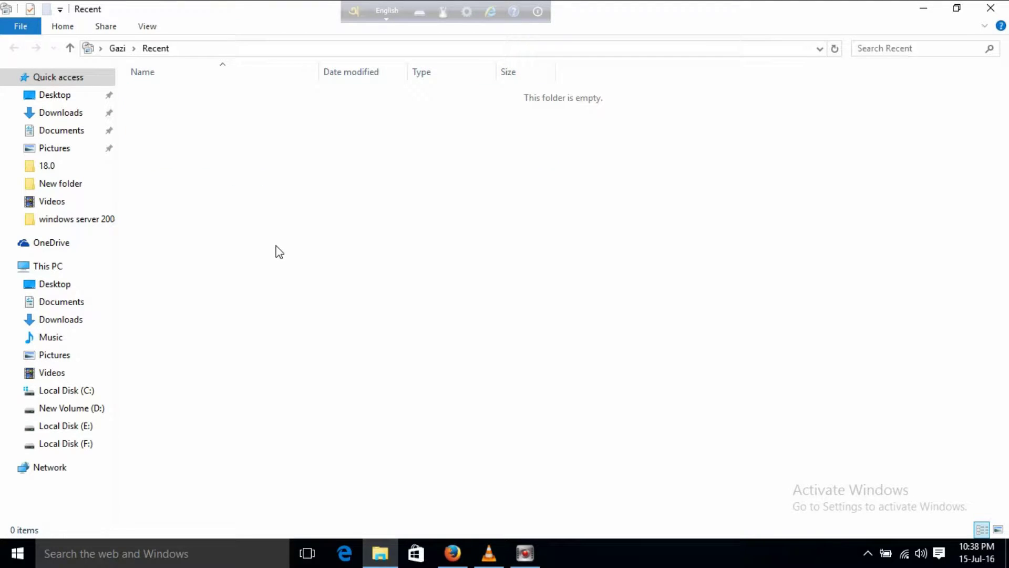
{"action": "left_click", "coordinate": [989, 8]}
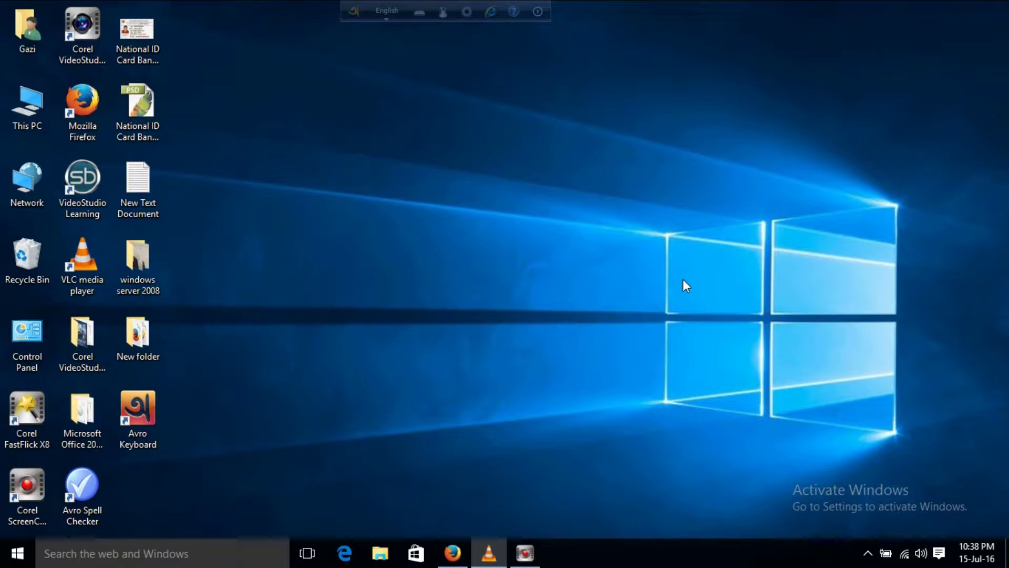
Try to open the Windows prefetch folder with the Run command prefecth
{"action": "key", "text": "super+r"}
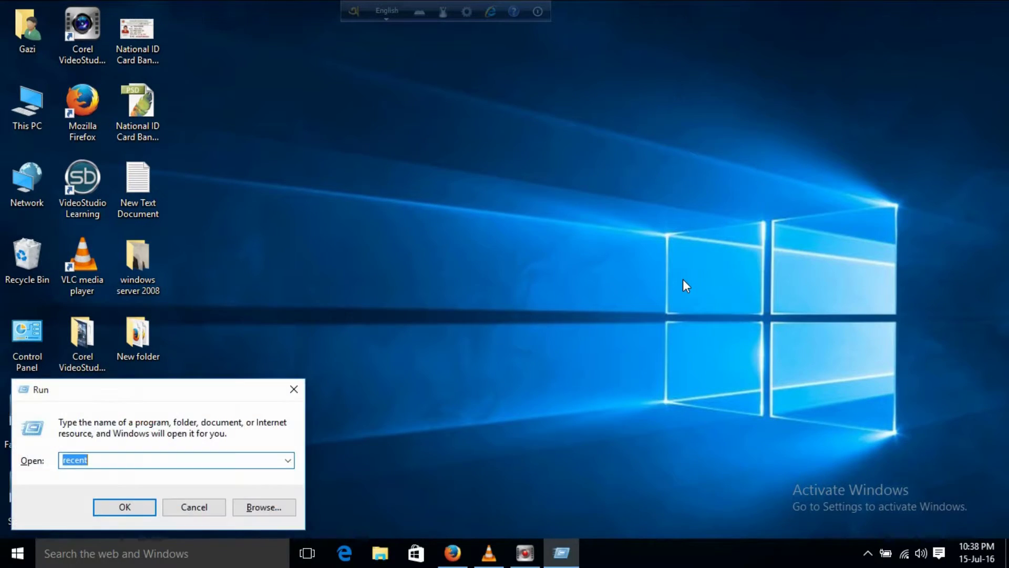
{"action": "type", "text": "pref"}
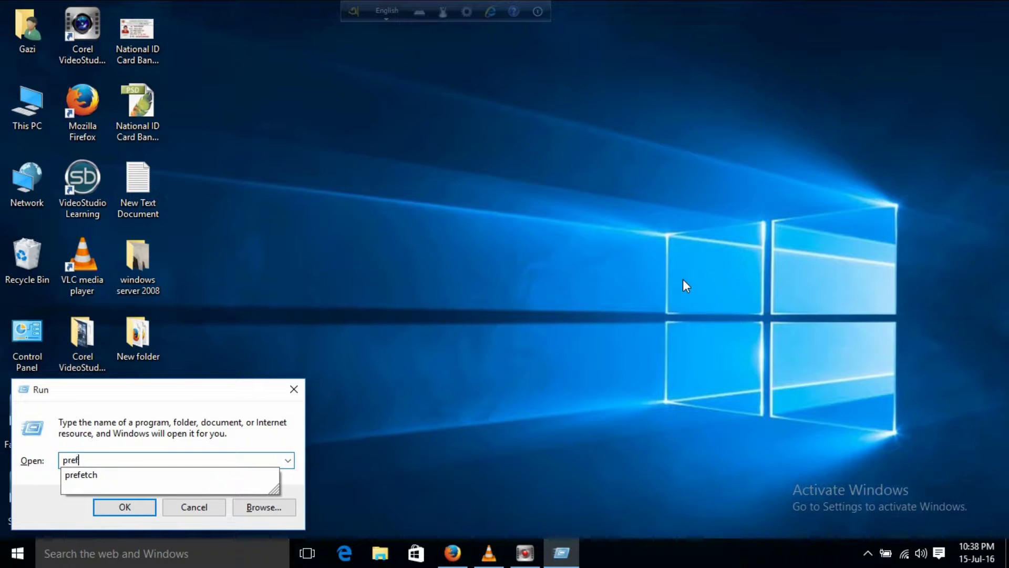
{"action": "type", "text": "ect"}
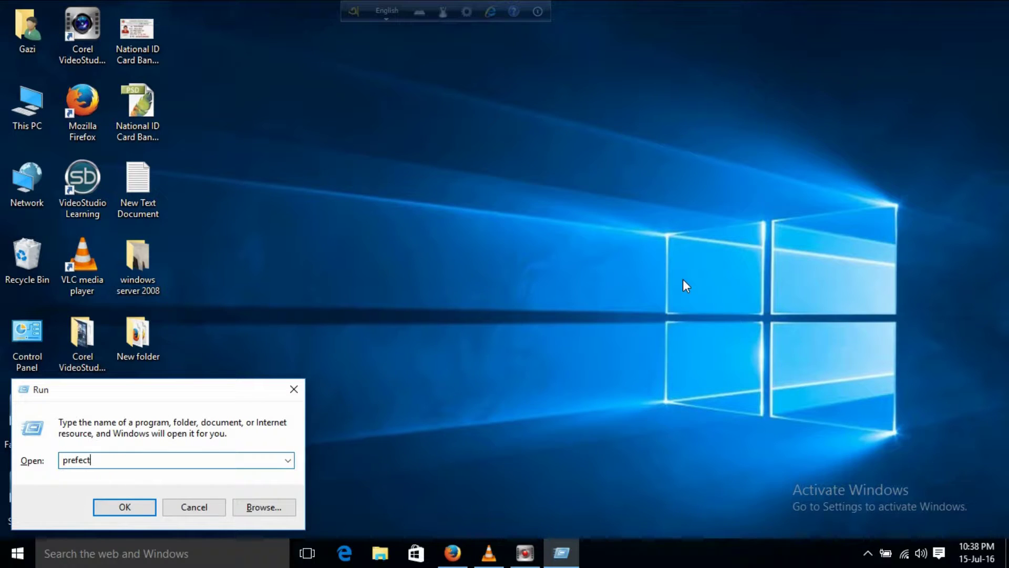
{"action": "type", "text": "h"}
{"action": "left_click", "coordinate": [147, 504]}
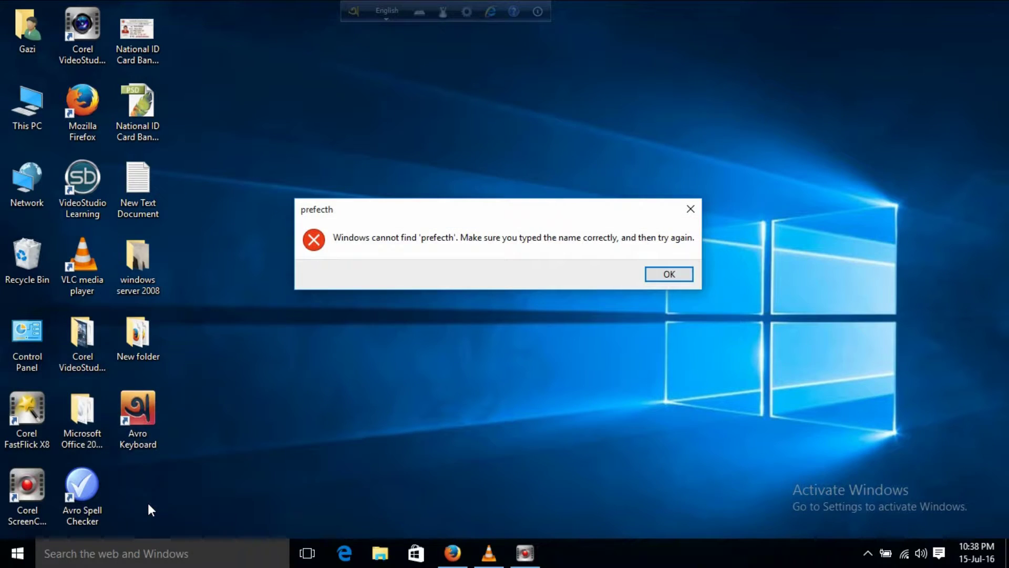
{"action": "left_click", "coordinate": [668, 272]}
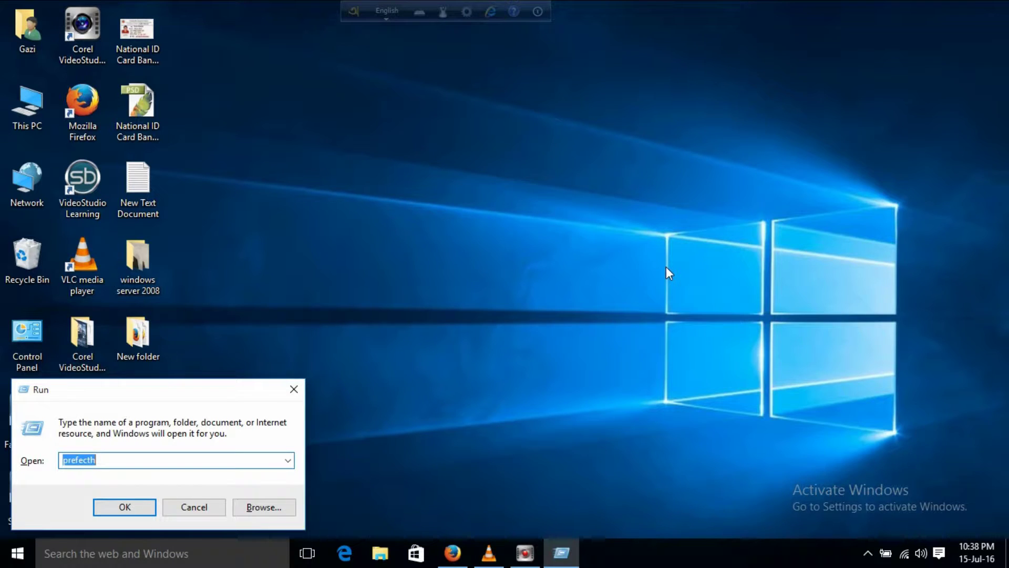
{"action": "key", "text": "super"}
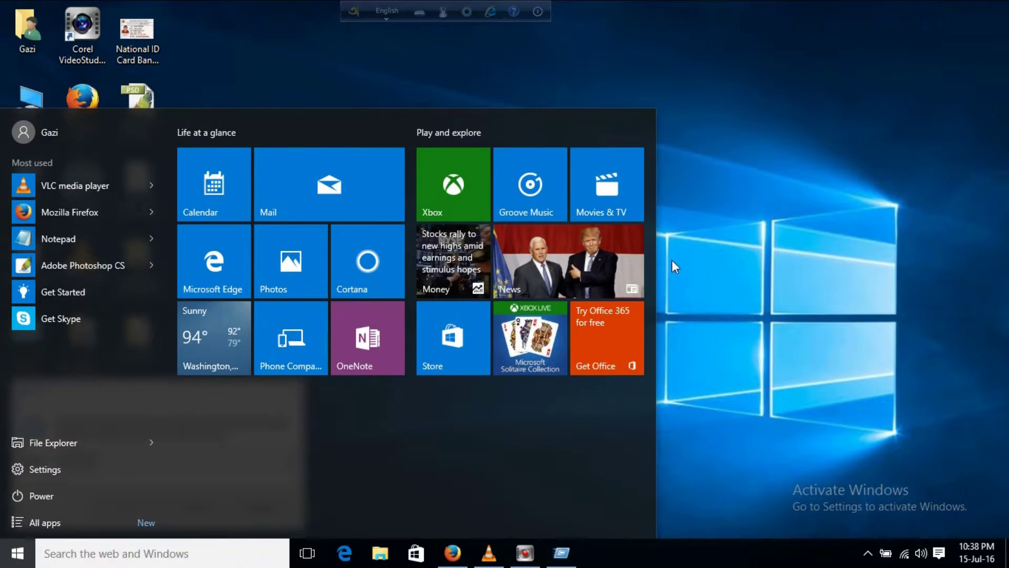
{"action": "left_click", "coordinate": [804, 211]}
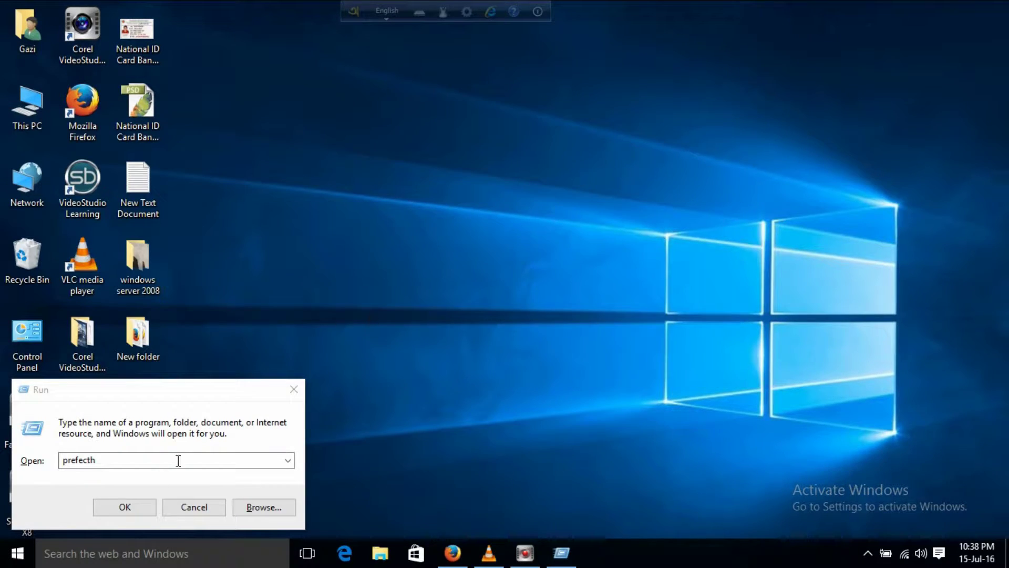
Replace the Run command with prefetch and open the Windows Prefetch folder
{"action": "left_click", "coordinate": [113, 459]}
{"action": "key", "text": "BackSpace"}
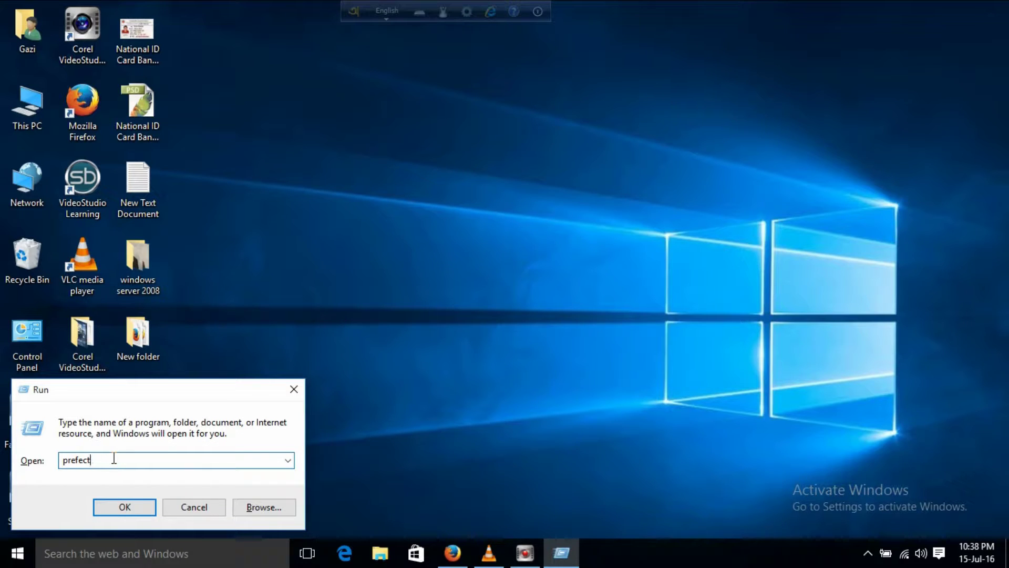
{"action": "key", "text": "BackSpace"}
{"action": "key", "text": "BackSpace"}
{"action": "key", "text": "BackSpace"}
{"action": "key", "text": "BackSpace"}
{"action": "key", "text": "BackSpace"}
{"action": "key", "text": "BackSpace"}
{"action": "key", "text": "BackSpace"}
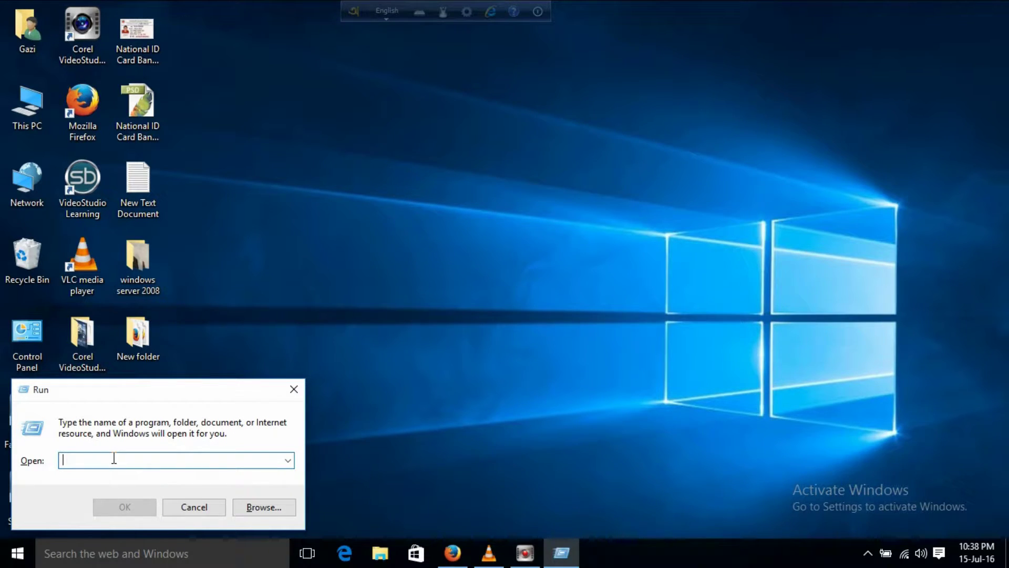
{"action": "type", "text": "pref"}
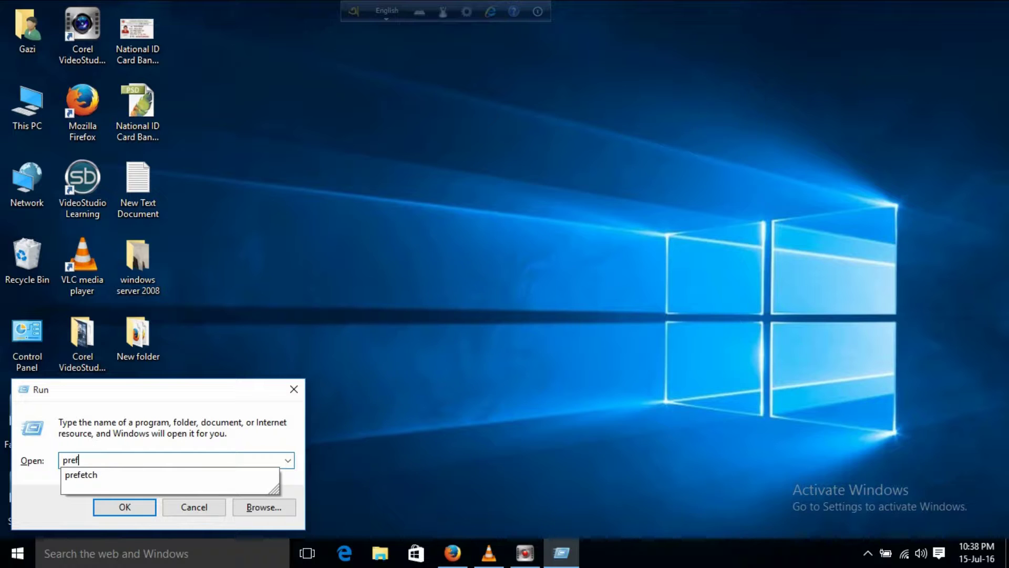
{"action": "type", "text": "etch"}
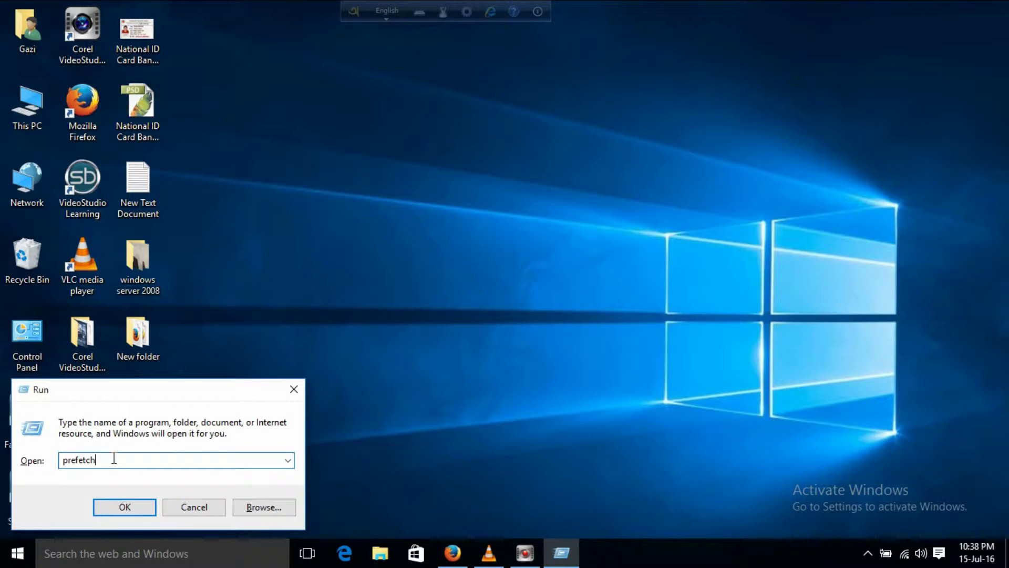
{"action": "left_click", "coordinate": [117, 504]}
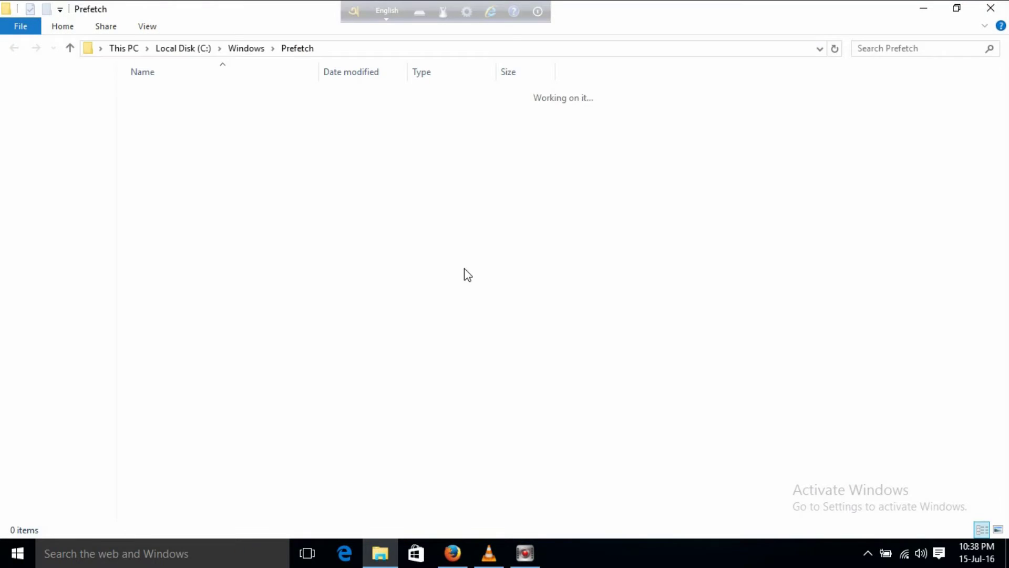
Delete all files in the Prefetch folder, skip the file that is in use, and close the folder
{"action": "left_click", "coordinate": [186, 125]}
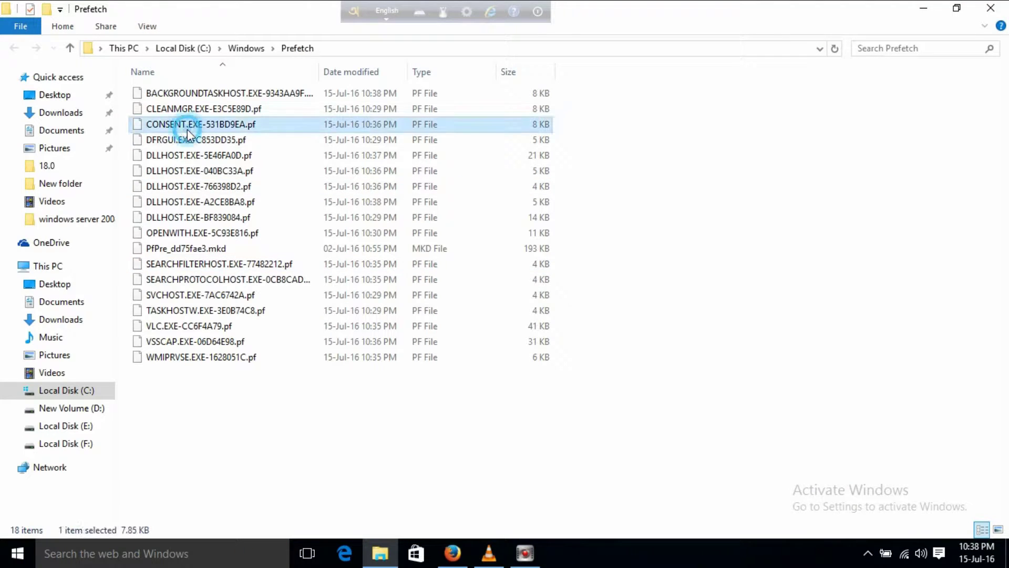
{"action": "left_click", "coordinate": [228, 312]}
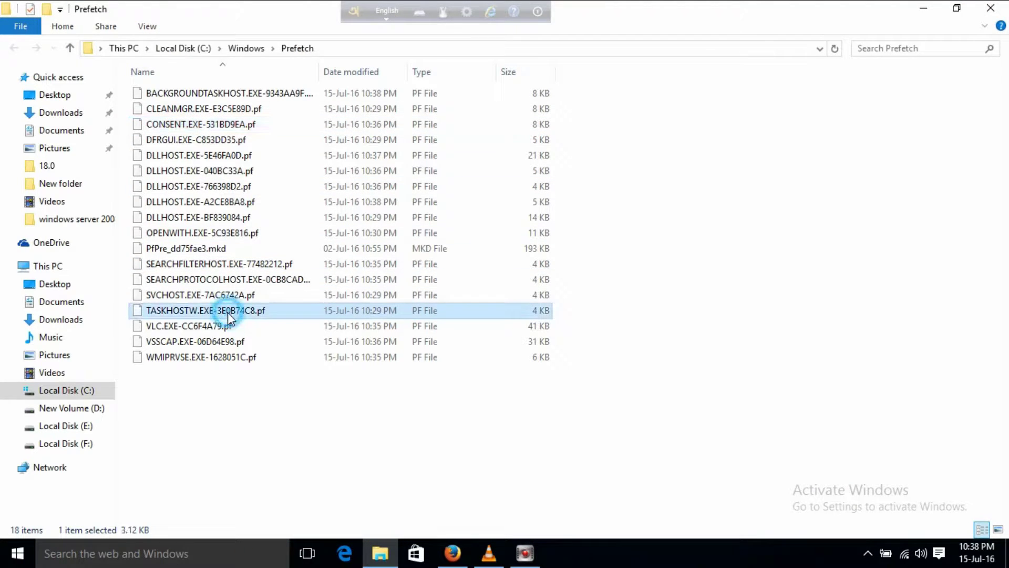
{"action": "left_click", "coordinate": [236, 358]}
{"action": "key", "text": "ctrl+a"}
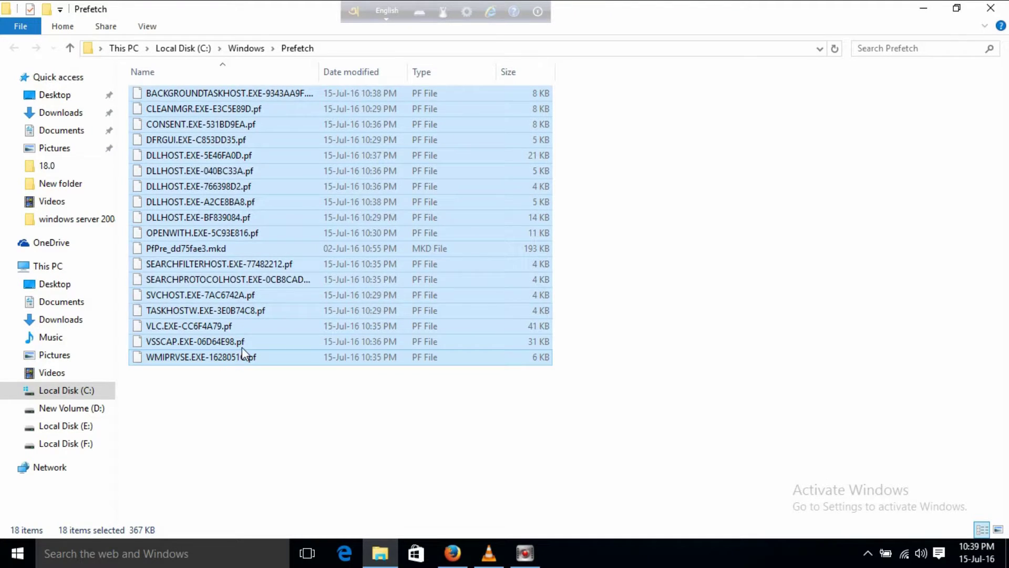
{"action": "key", "text": "Delete"}
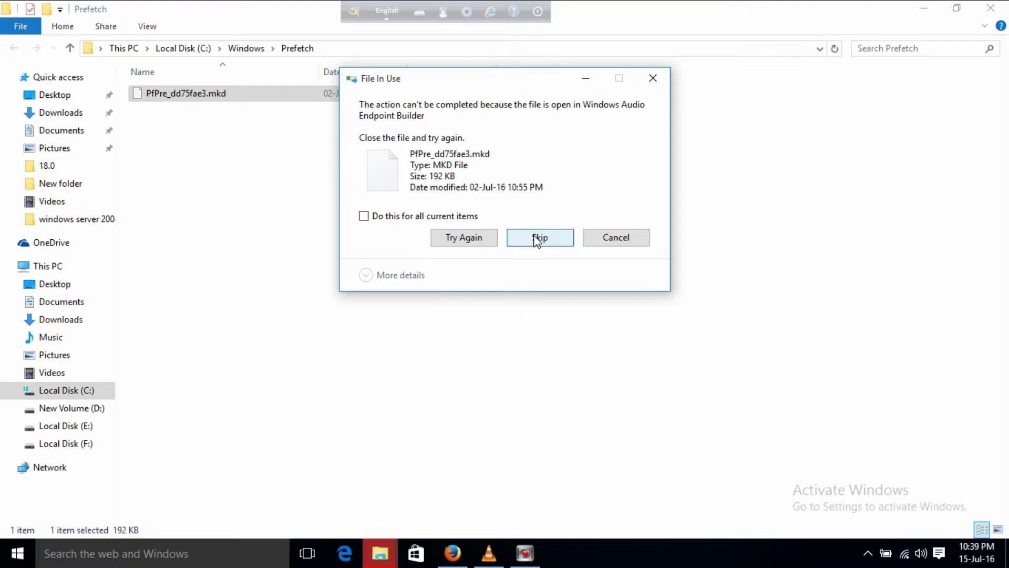
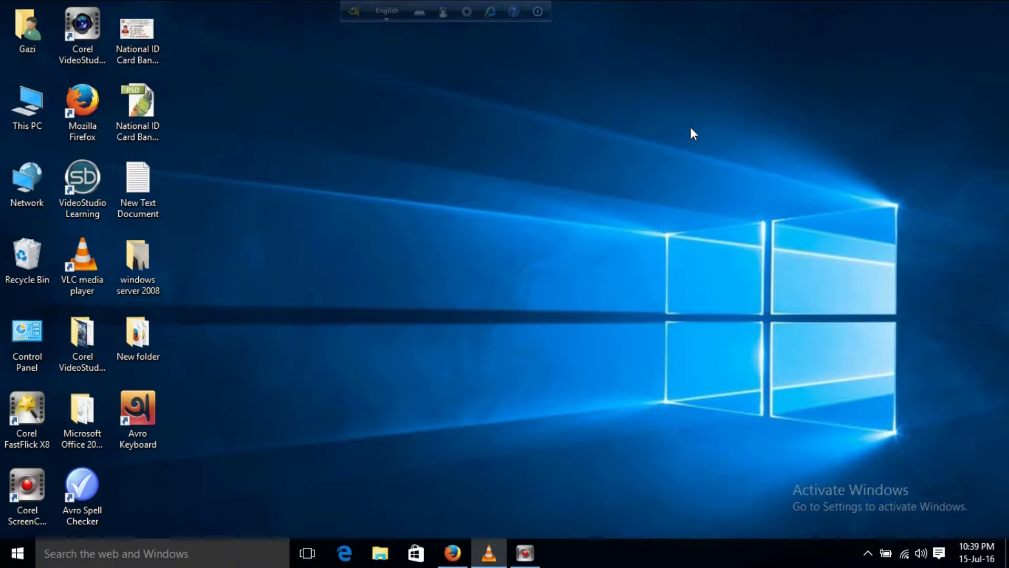
Execute the Run command tree
{"action": "key", "text": "super+r"}
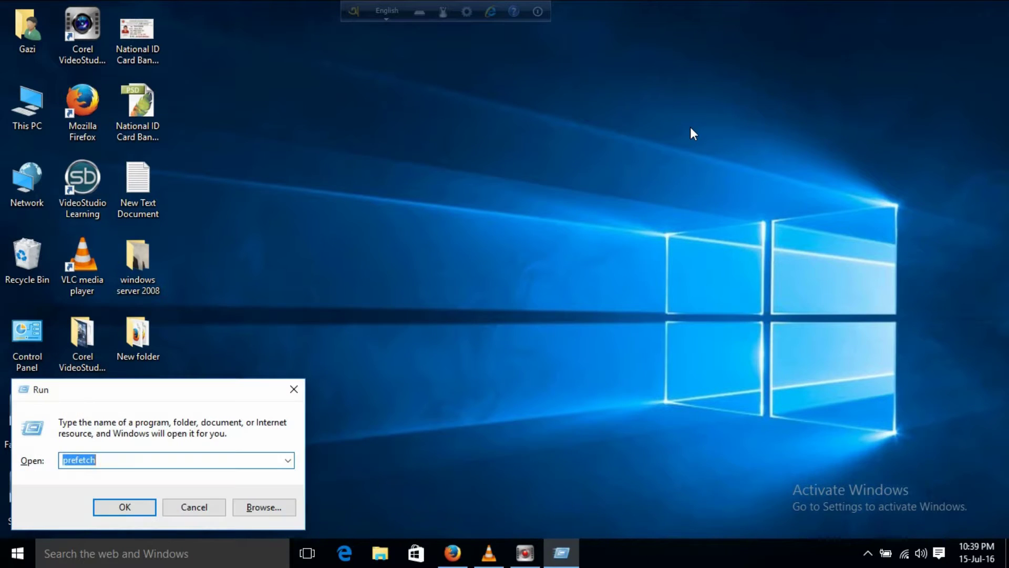
{"action": "type", "text": "tree"}
{"action": "left_click", "coordinate": [140, 503]}
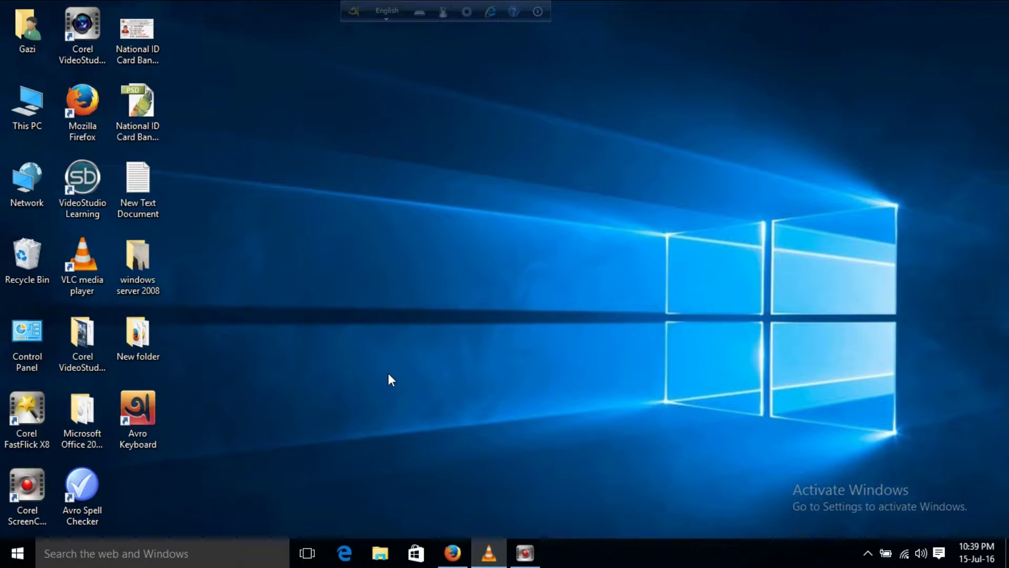
Empty the Recycle Bin and confirm the permanent deletion of its items
{"action": "left_click", "coordinate": [37, 248]}
{"action": "right_click", "coordinate": [37, 248]}
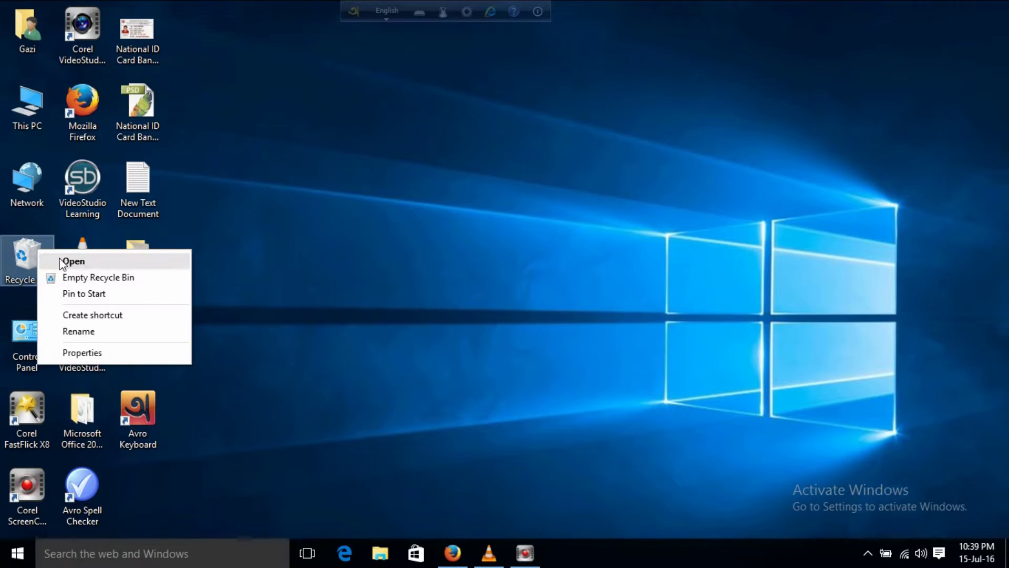
{"action": "left_click", "coordinate": [96, 279]}
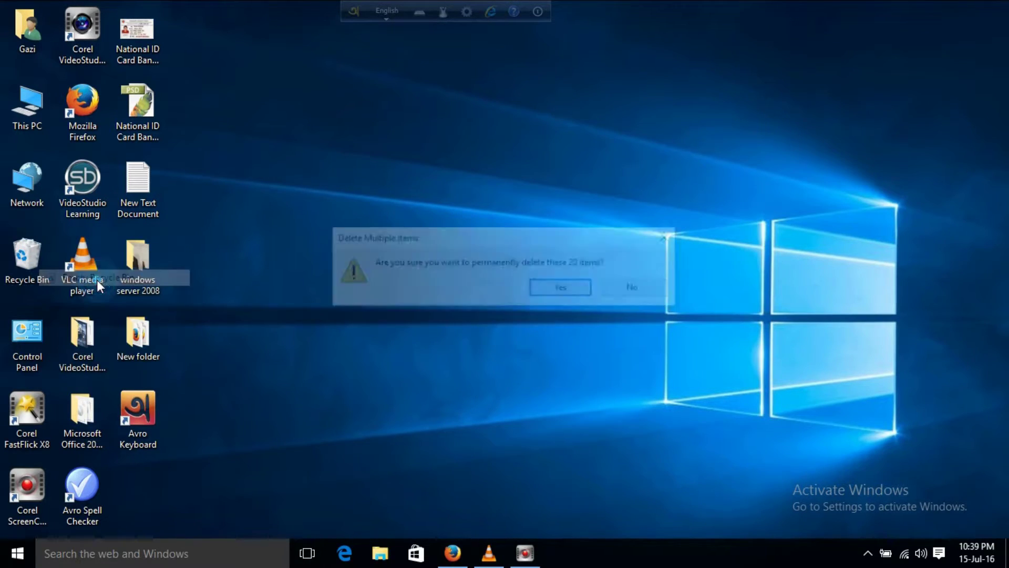
{"action": "left_click", "coordinate": [584, 295]}
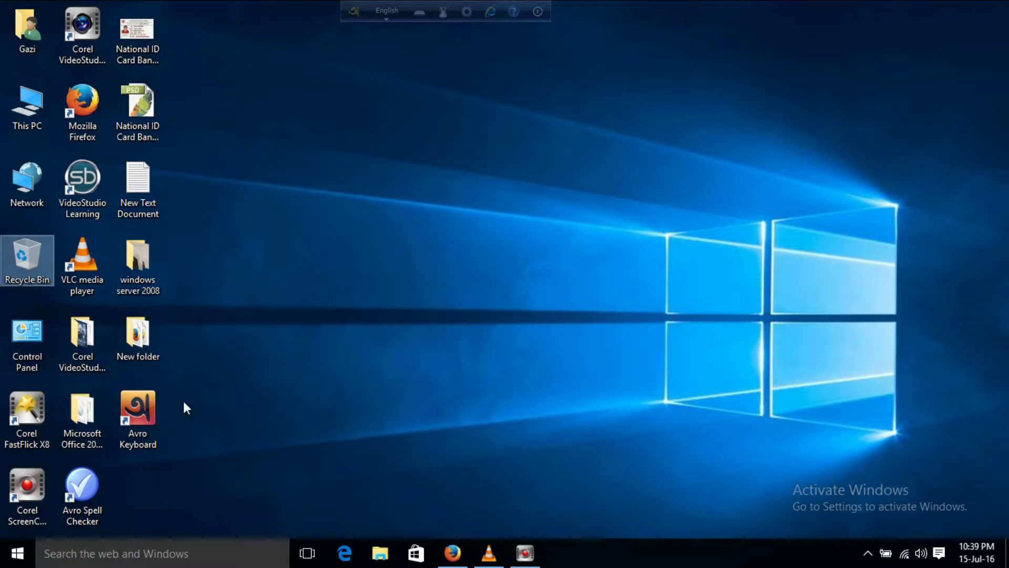
{"action": "left_click", "coordinate": [300, 344]}
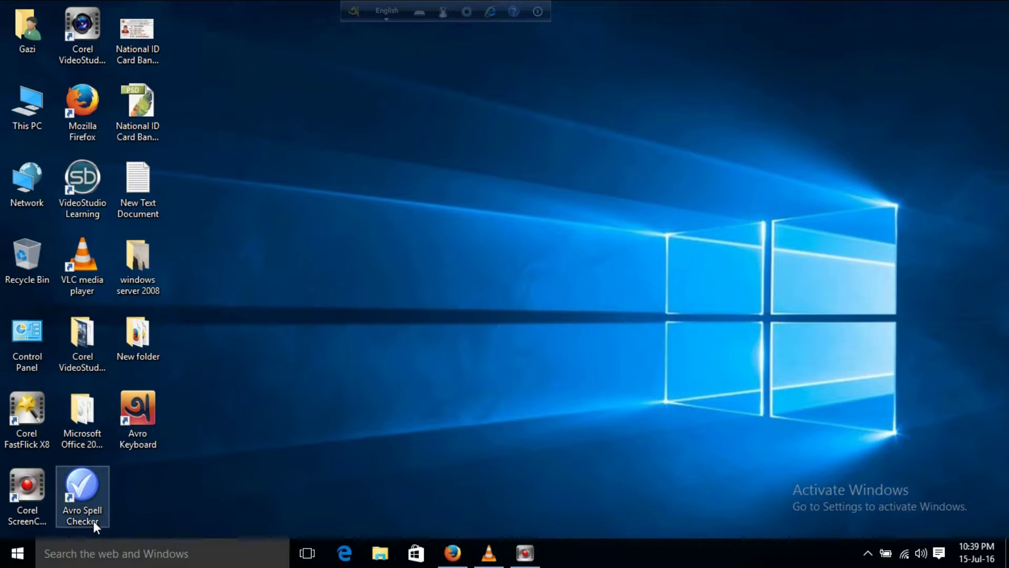
Search Windows for defrag and open Defragment and Optimize Drives
{"action": "left_click", "coordinate": [19, 551]}
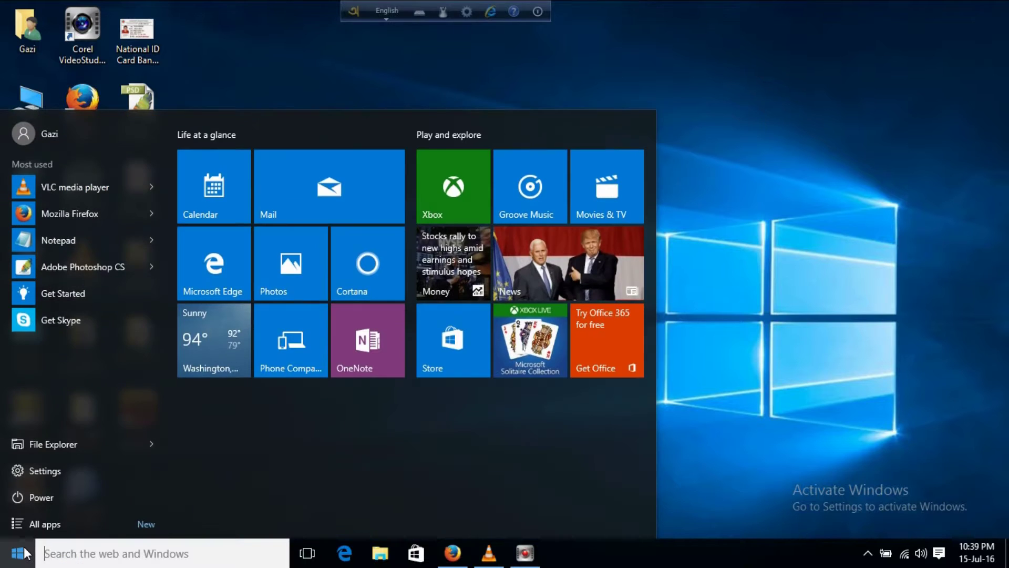
{"action": "left_click", "coordinate": [97, 552]}
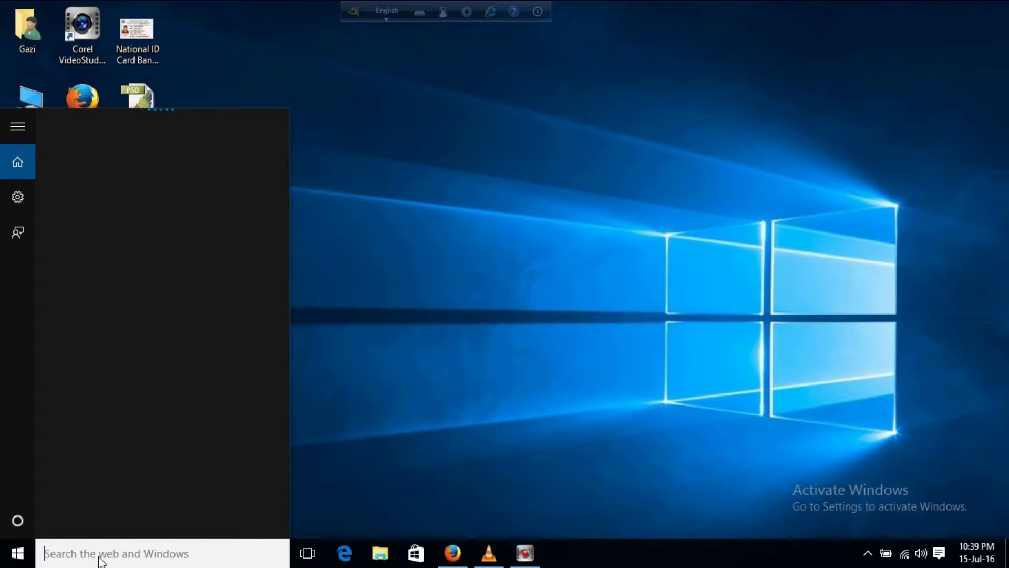
{"action": "type", "text": "def"}
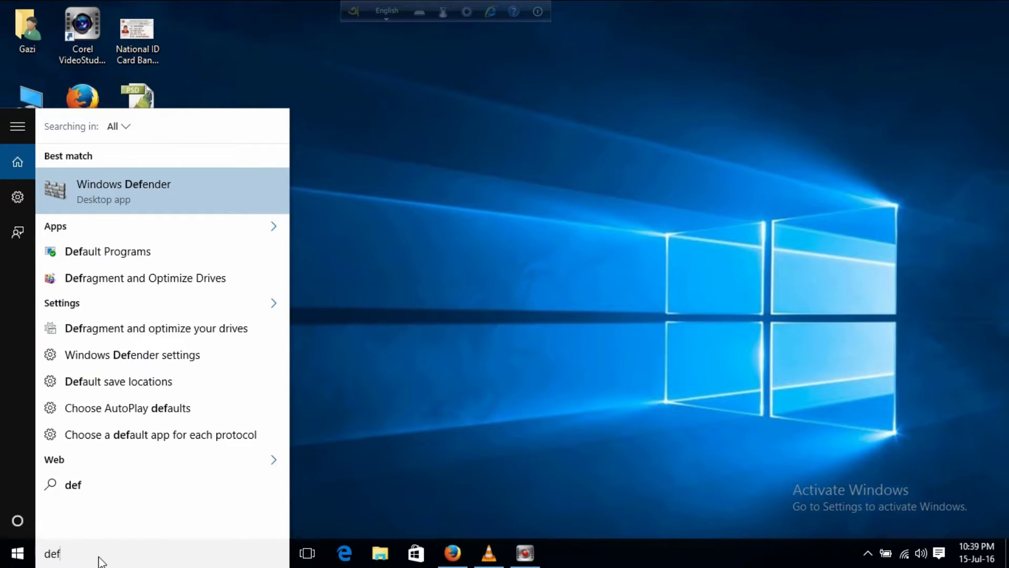
{"action": "type", "text": "rag"}
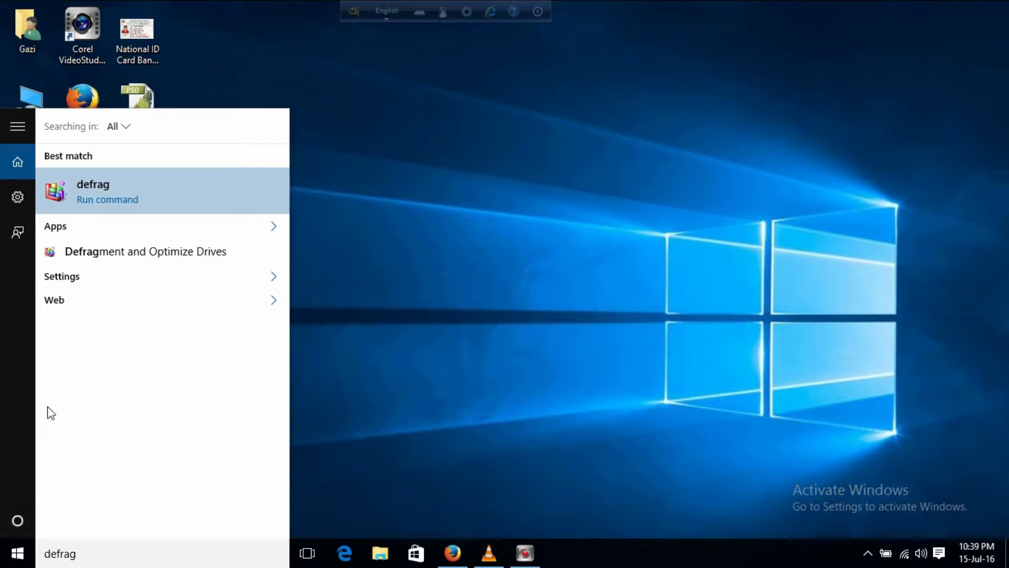
{"action": "left_click", "coordinate": [153, 242]}
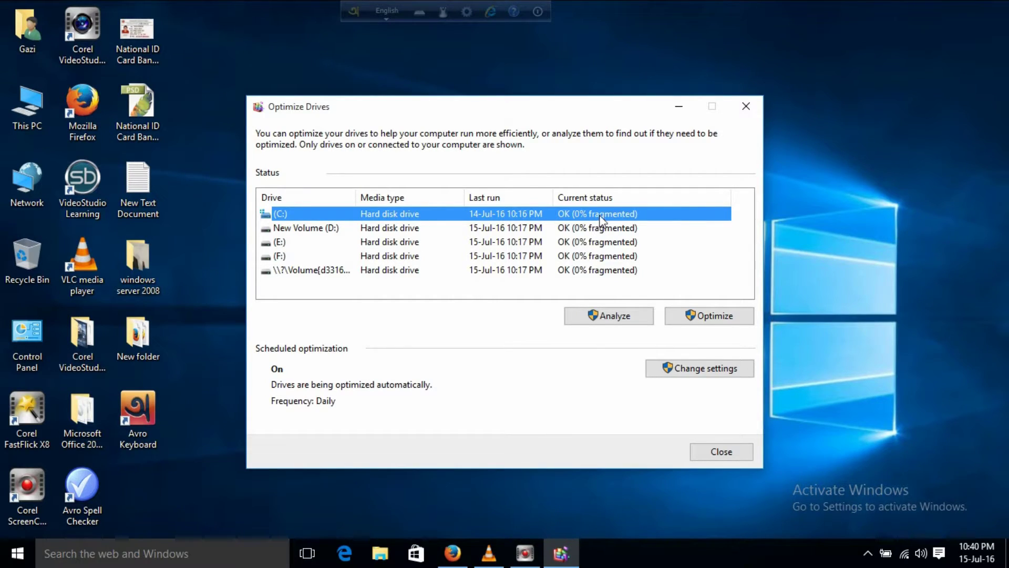
Go through the listed drives, start analyzing drive (C:), and minimize the Optimize Drives window
{"action": "left_click", "coordinate": [614, 229]}
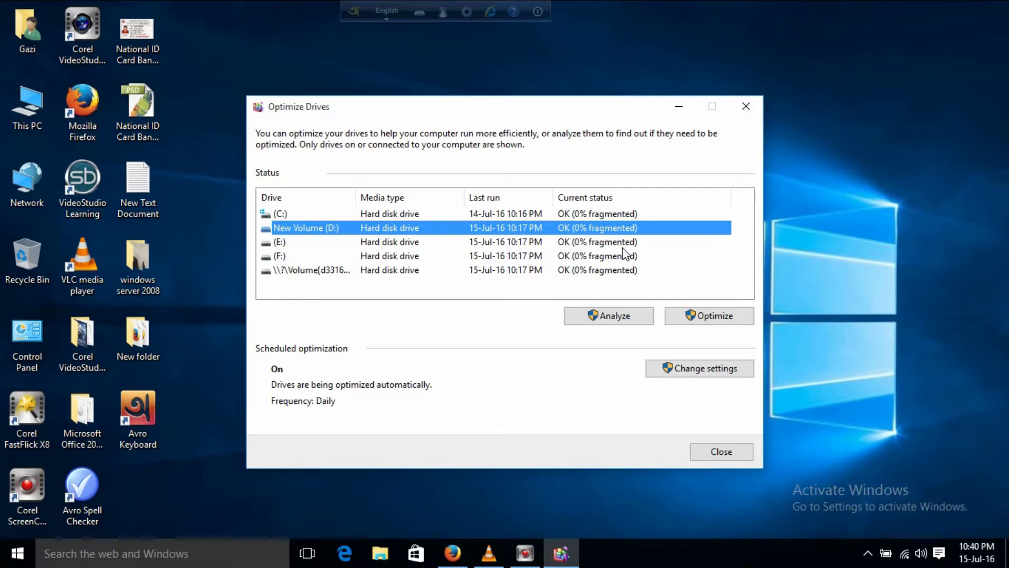
{"action": "left_click", "coordinate": [622, 245]}
{"action": "left_click", "coordinate": [623, 256]}
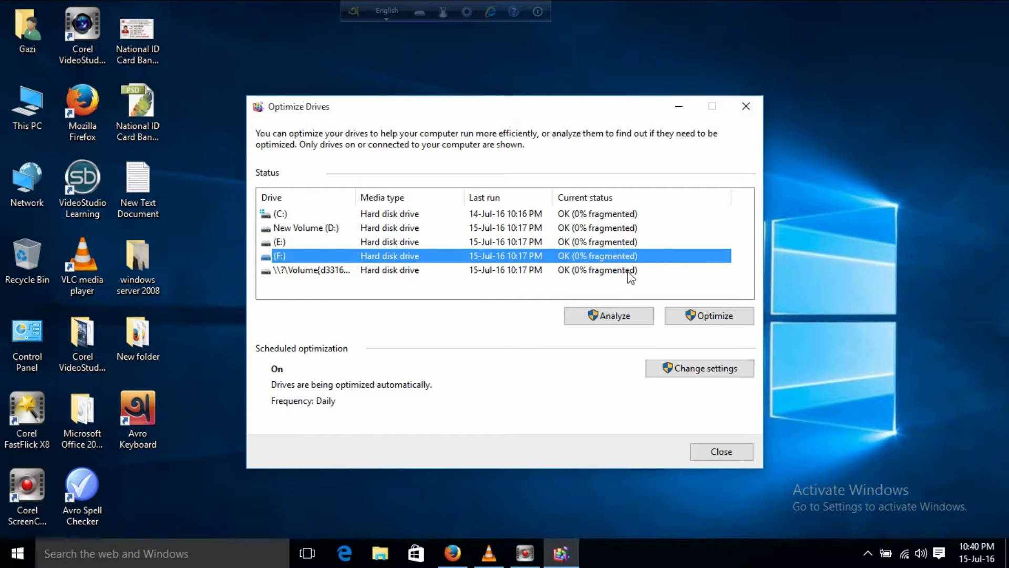
{"action": "left_click", "coordinate": [628, 270]}
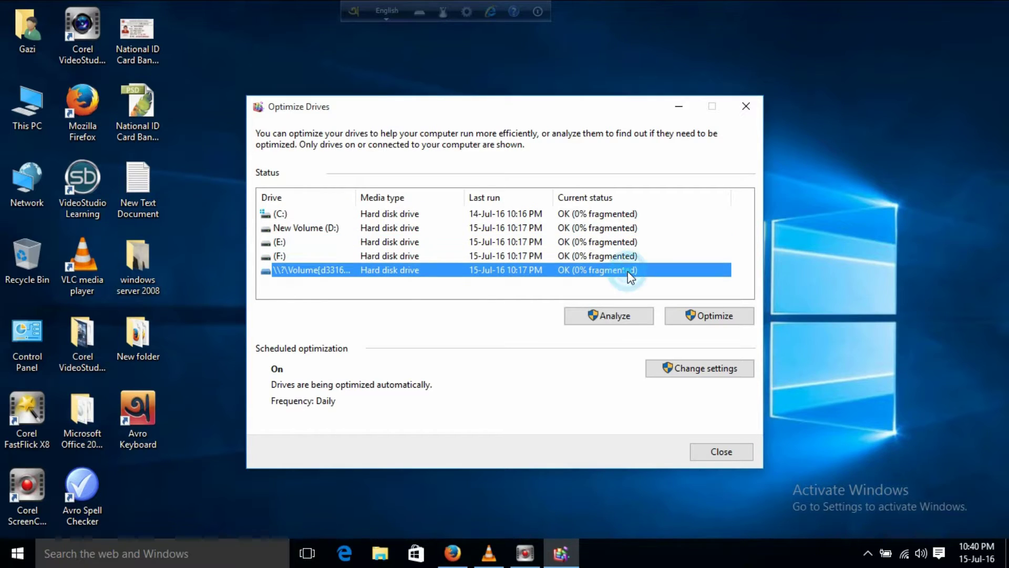
{"action": "left_click", "coordinate": [595, 213]}
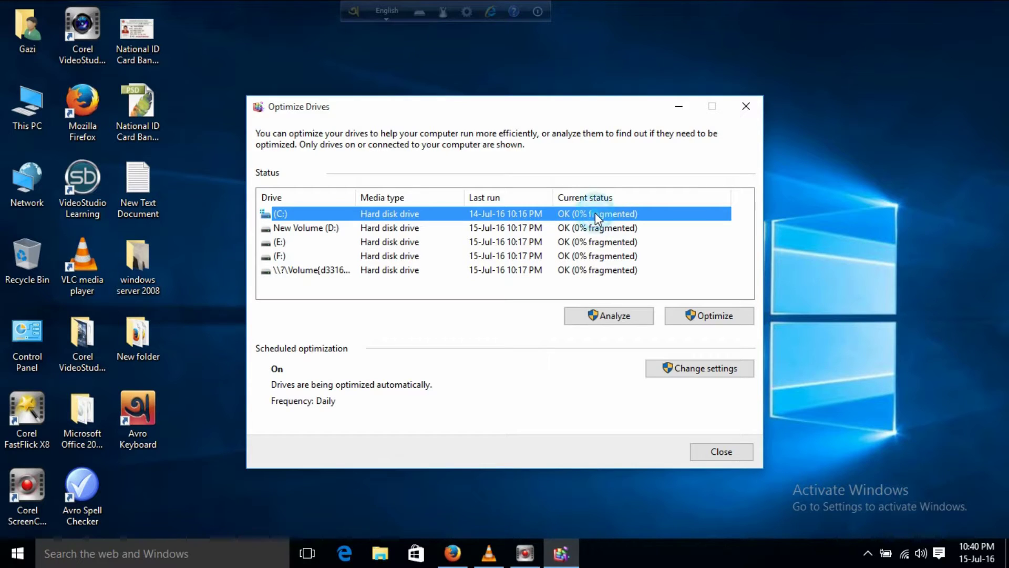
{"action": "left_click", "coordinate": [623, 319]}
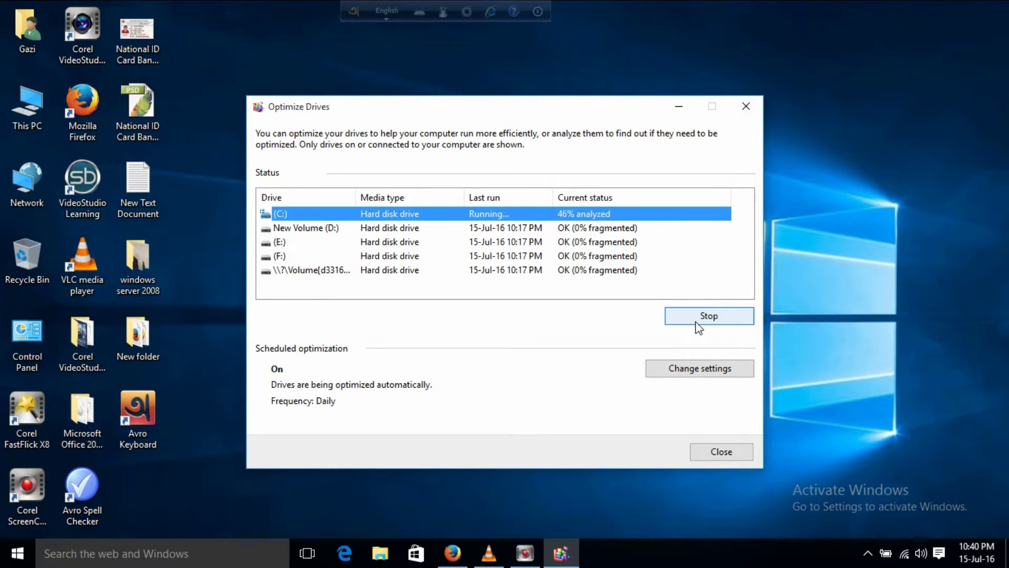
{"action": "left_click", "coordinate": [679, 106]}
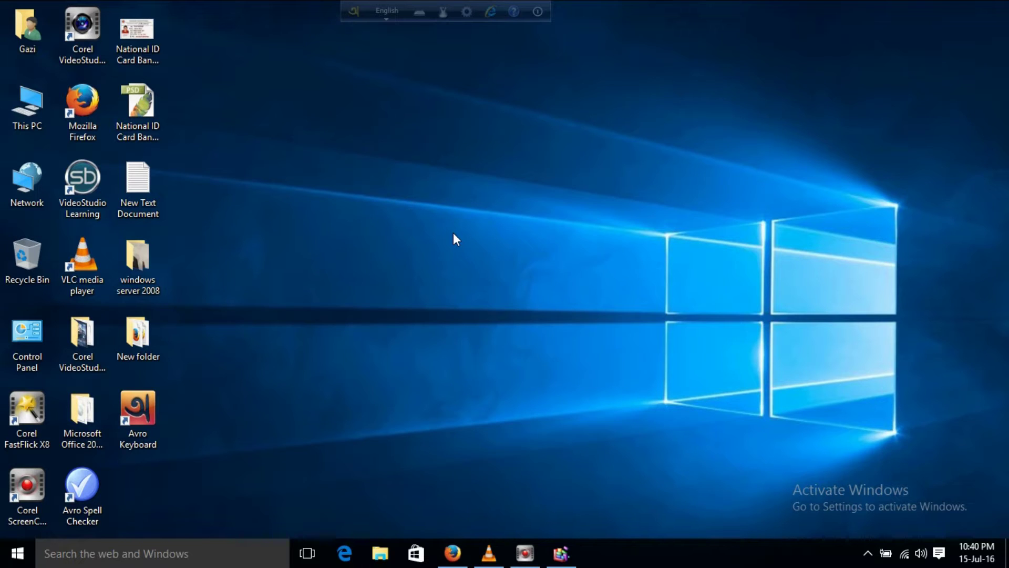
Open the Windows search for a new query
{"action": "left_click", "coordinate": [19, 556]}
{"action": "left_click", "coordinate": [20, 559]}
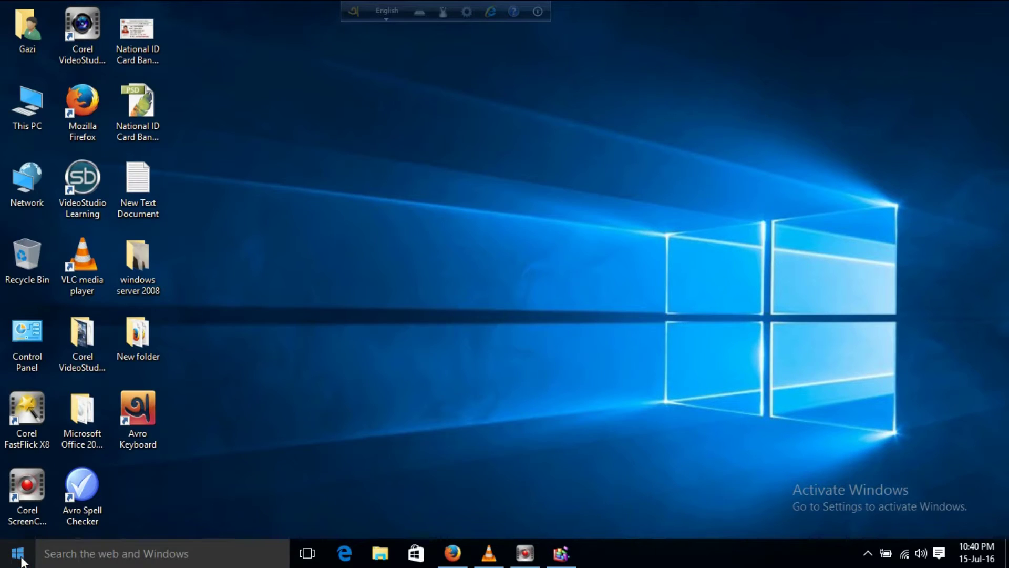
{"action": "left_click", "coordinate": [22, 560]}
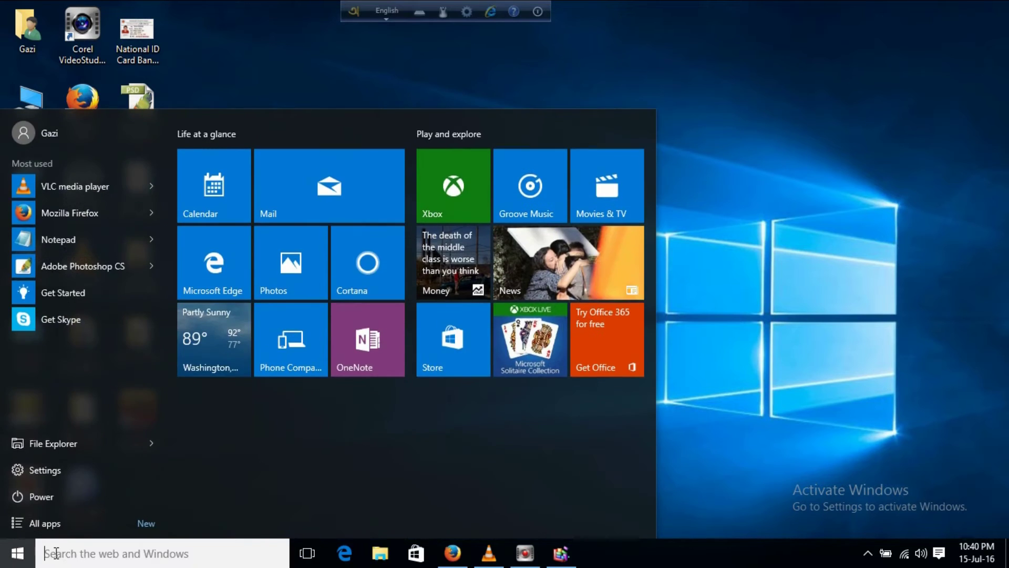
{"action": "left_click", "coordinate": [55, 552]}
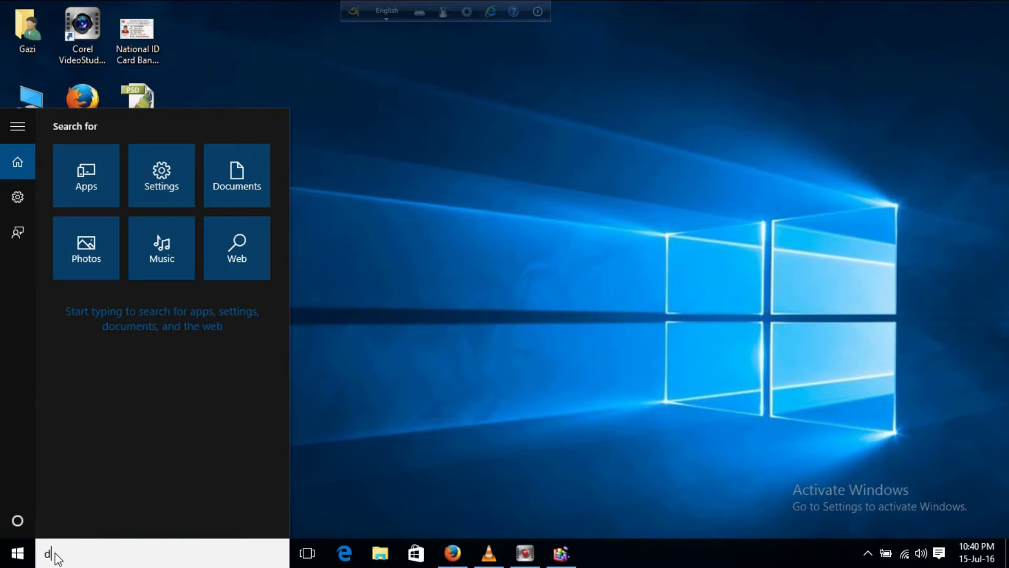
{"action": "type", "text": "disk"}
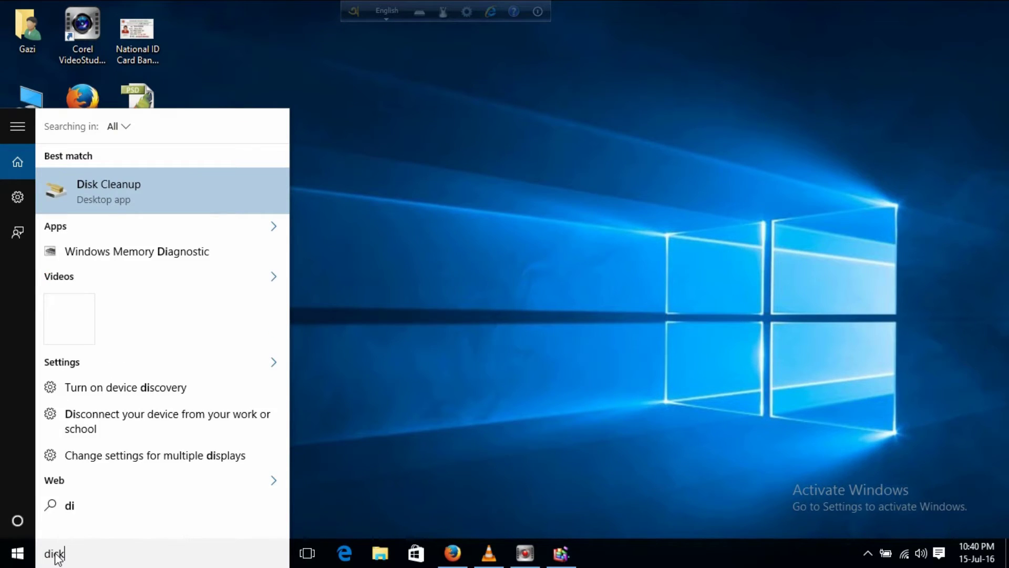
{"action": "type", "text": " cl"}
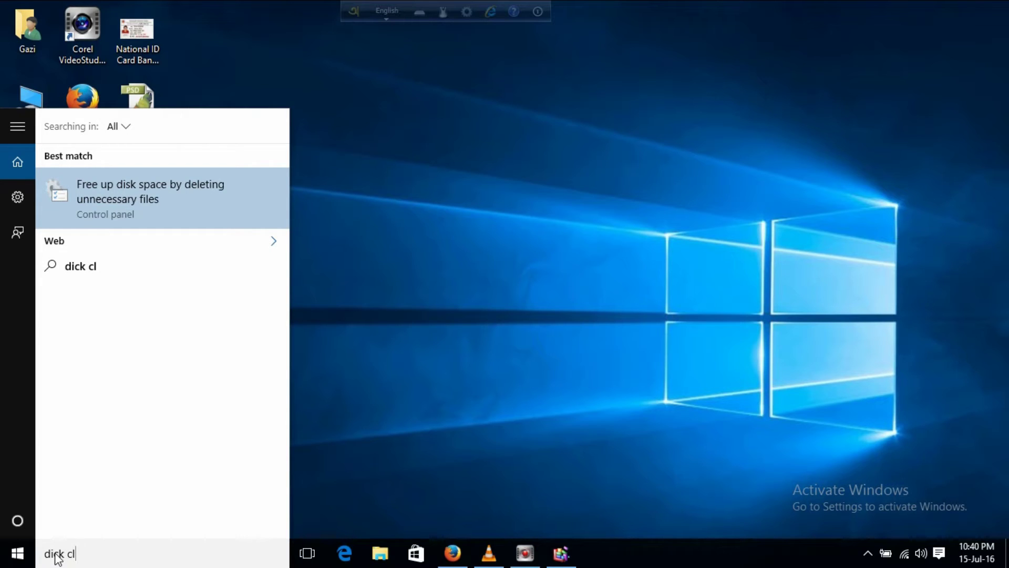
{"action": "type", "text": "a"}
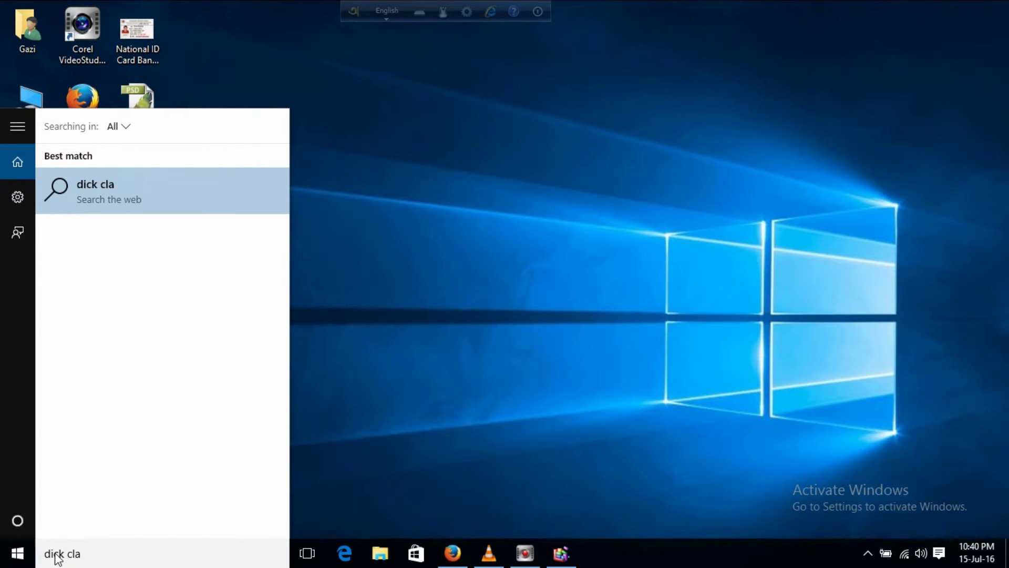
{"action": "type", "text": "inup"}
{"action": "key", "text": "BackSpace"}
{"action": "key", "text": "BackSpace"}
{"action": "key", "text": "BackSpace"}
{"action": "key", "text": "BackSpace"}
{"action": "key", "text": "BackSpace"}
{"action": "key", "text": "BackSpace"}
{"action": "key", "text": "BackSpace"}
{"action": "key", "text": "BackSpace"}
{"action": "key", "text": "BackSpace"}
{"action": "key", "text": "BackSpace"}
{"action": "key", "text": "BackSpace"}
{"action": "key", "text": "BackSpace"}
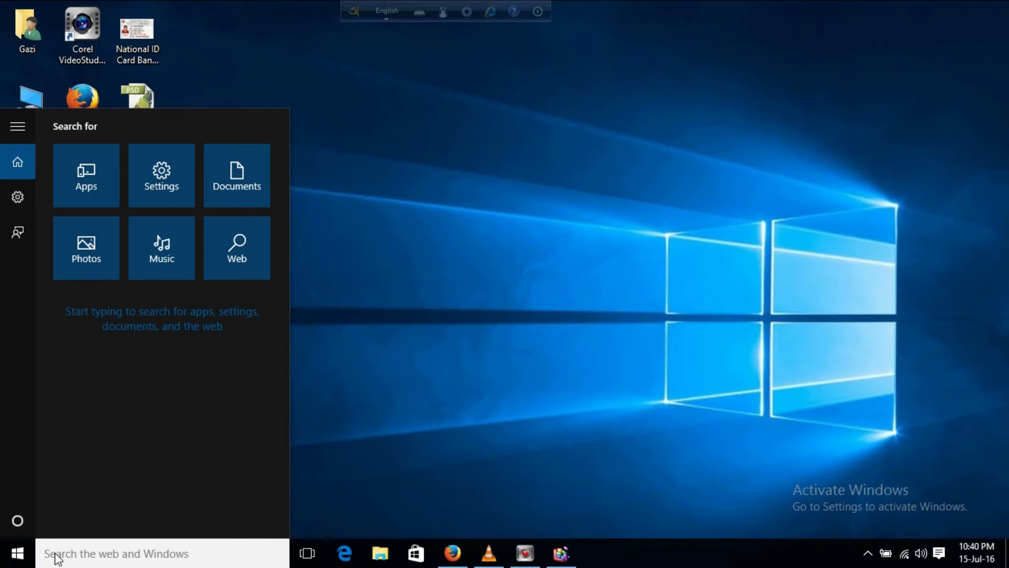
Search Windows for disk, open Disk Cleanup, and move its drive selection dialog higher on the desktop
{"action": "type", "text": "disk"}
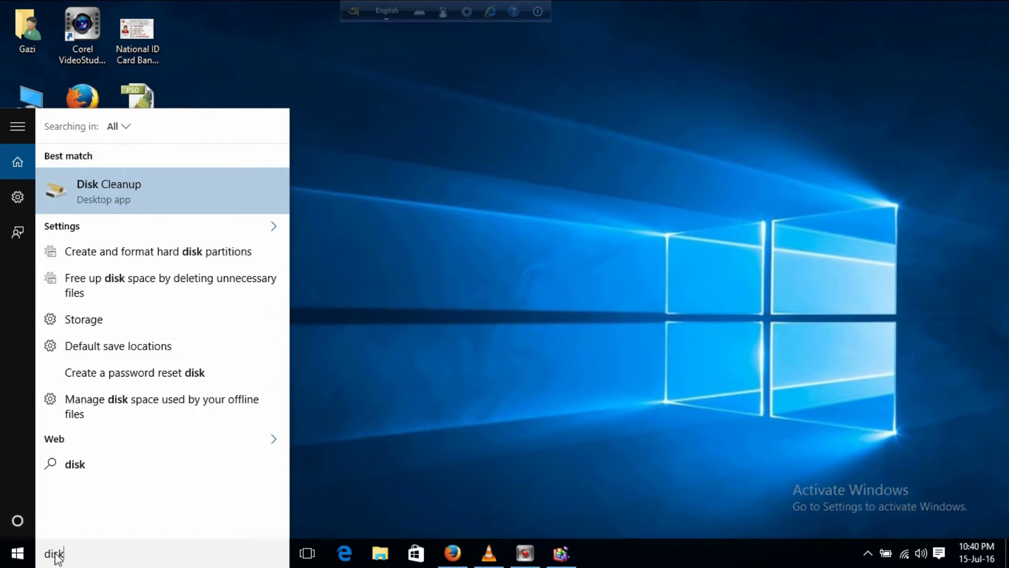
{"action": "left_click", "coordinate": [138, 201]}
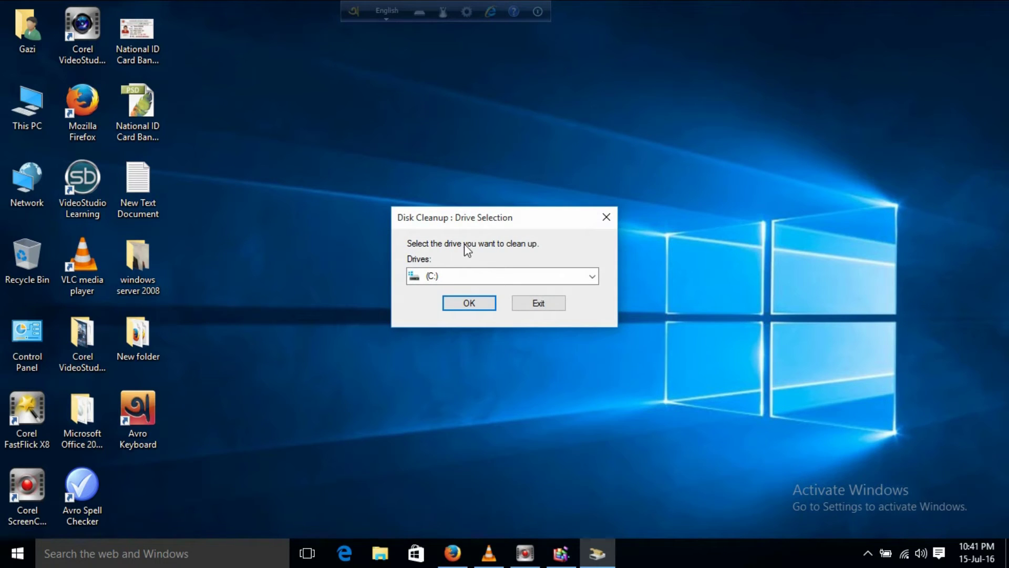
{"action": "left_click_drag", "start_coordinate": [478, 220], "coordinate": [382, 93]}
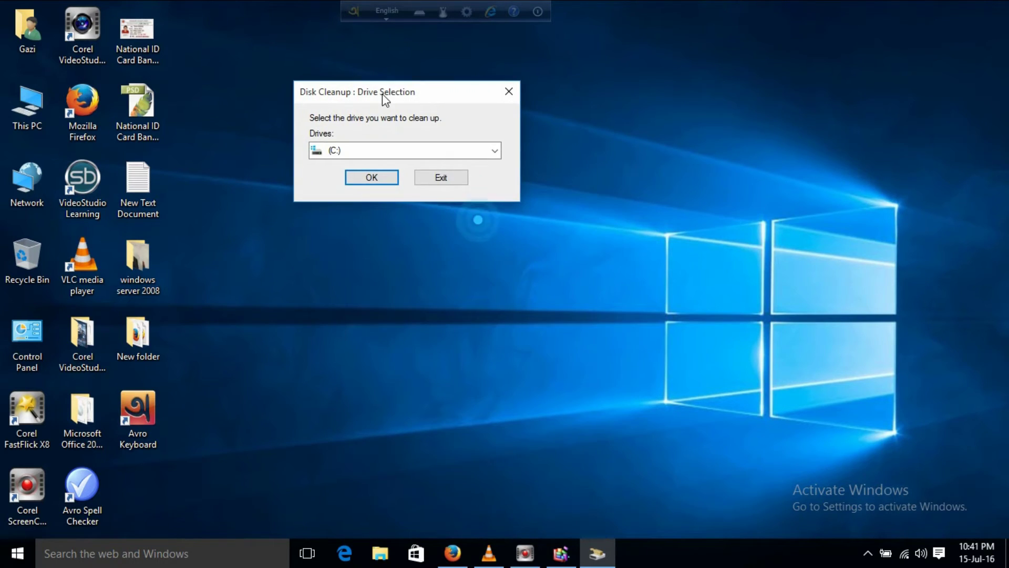
Choose drive (E:) as the drive to clean up and start Disk Cleanup on it
{"action": "left_click", "coordinate": [496, 151]}
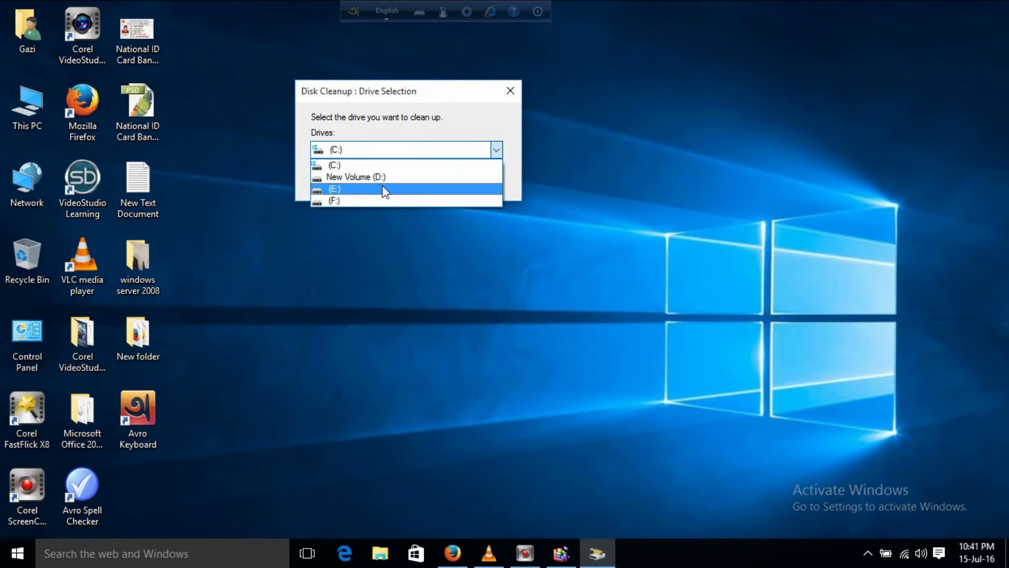
{"action": "left_click", "coordinate": [364, 165]}
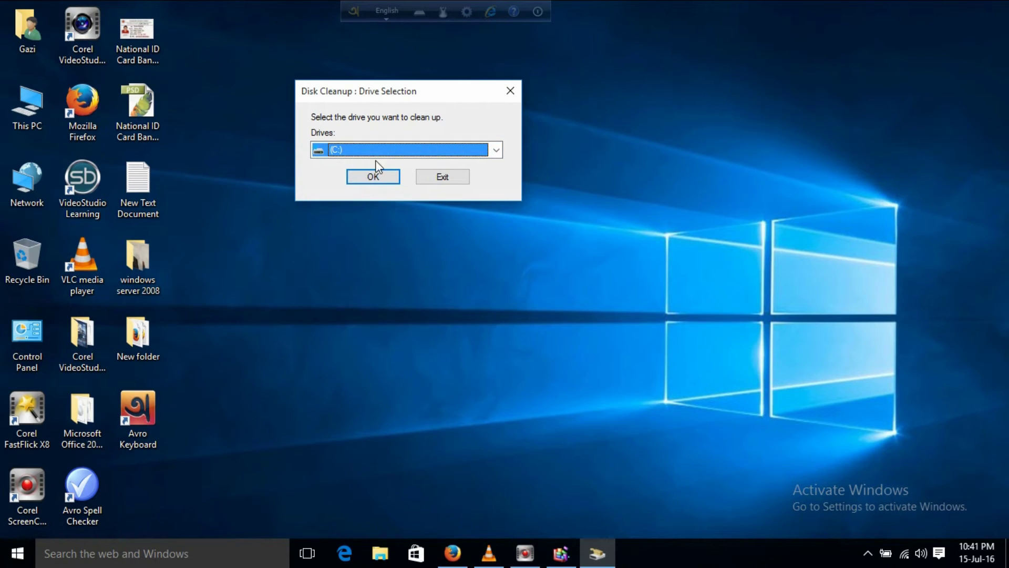
{"action": "left_click", "coordinate": [496, 150]}
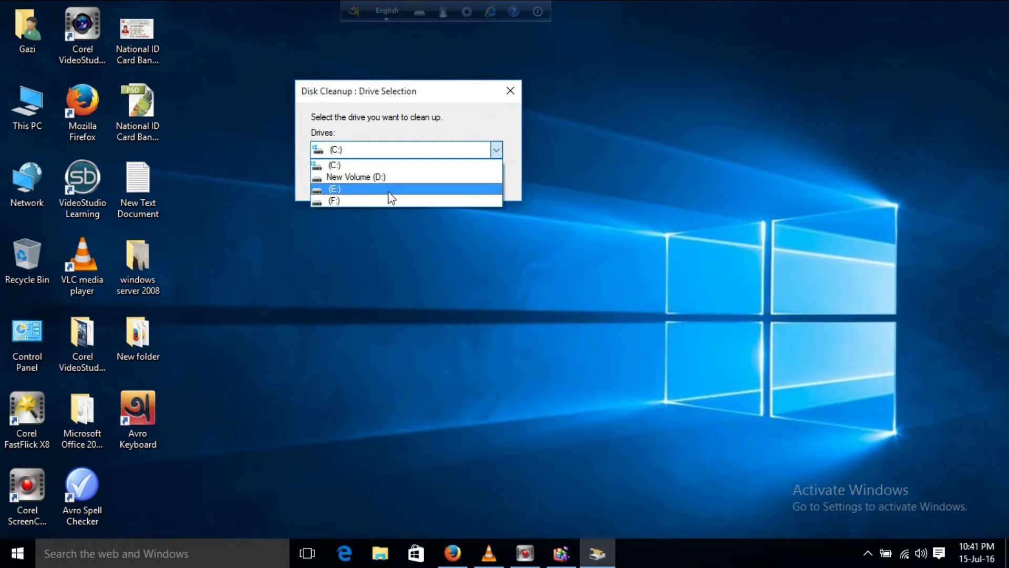
{"action": "left_click", "coordinate": [388, 193]}
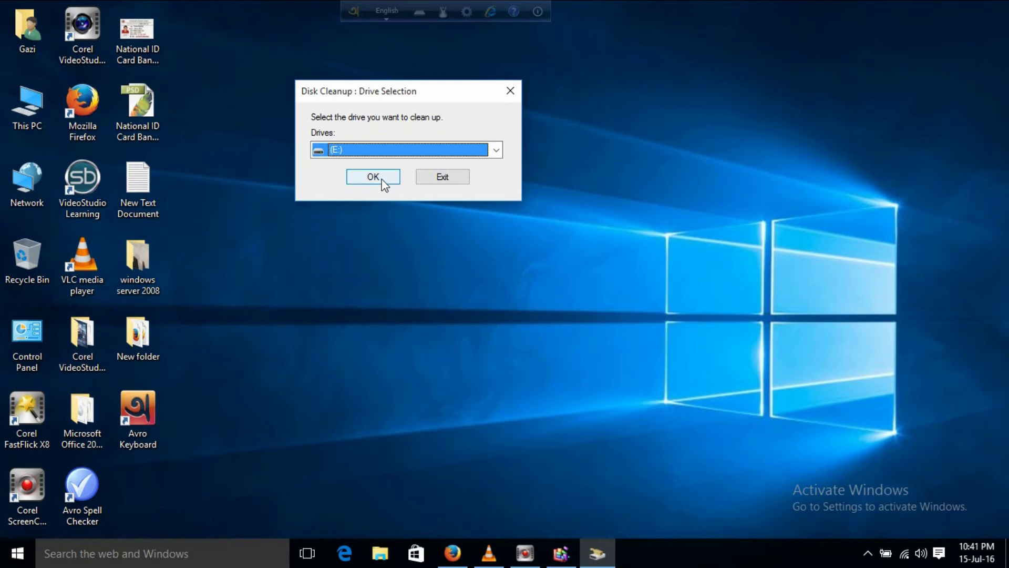
{"action": "left_click", "coordinate": [382, 179]}
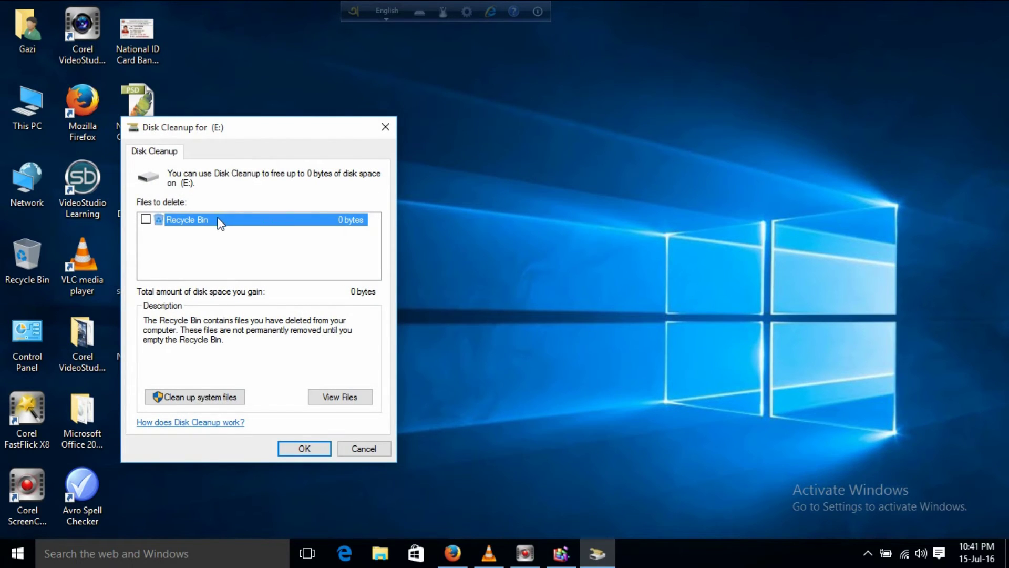
Mark the Recycle Bin files on drive (E:) for cleanup and confirm their permanent deletion
{"action": "left_click", "coordinate": [145, 220]}
{"action": "left_click", "coordinate": [301, 450]}
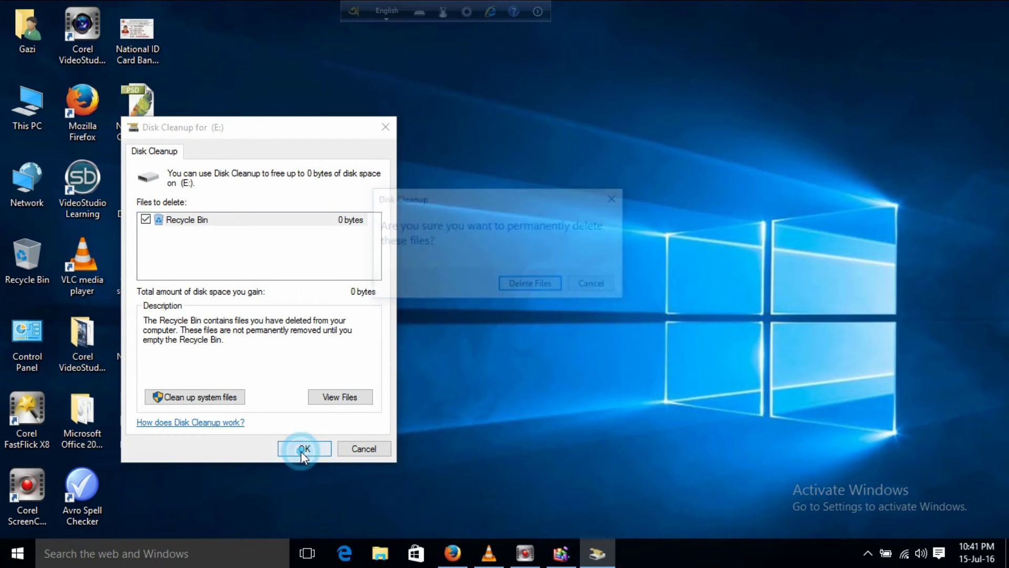
{"action": "left_click", "coordinate": [534, 284]}
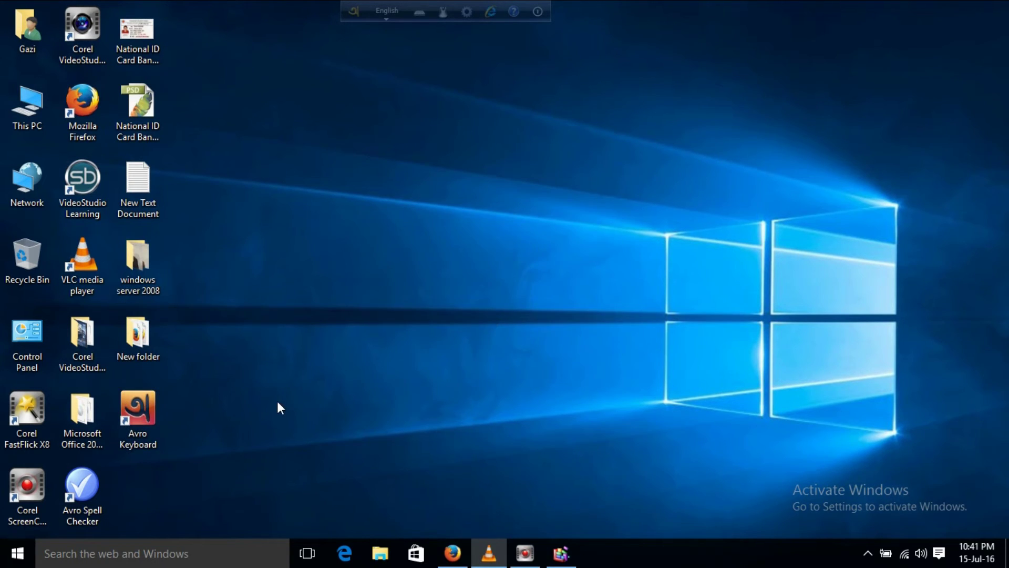
Open the properties of Local Disk (F:) from This PC and launch Disk Cleanup for that drive
{"action": "double_click", "coordinate": [33, 125]}
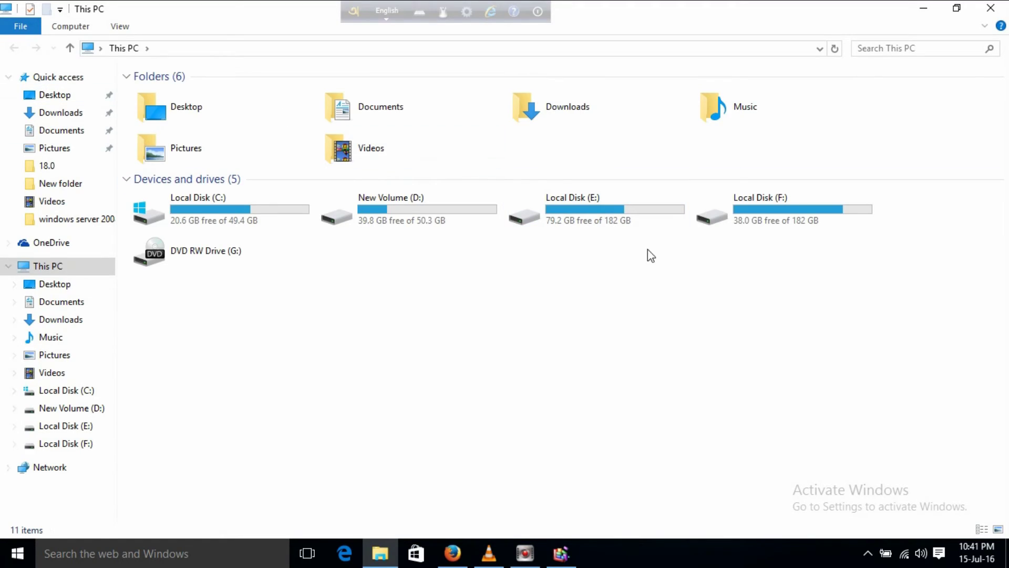
{"action": "left_click", "coordinate": [769, 201]}
{"action": "right_click", "coordinate": [769, 202]}
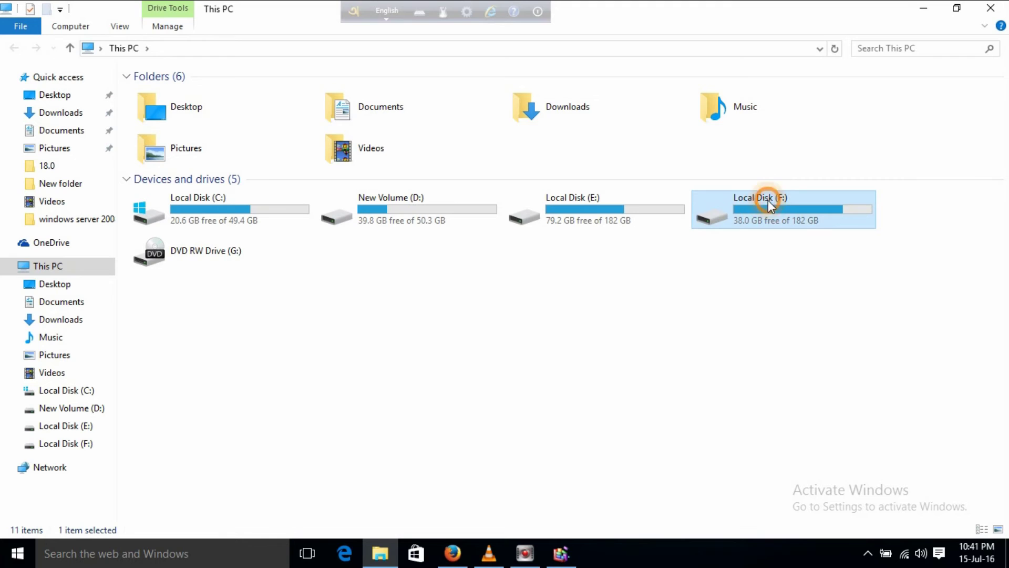
{"action": "left_click", "coordinate": [812, 417]}
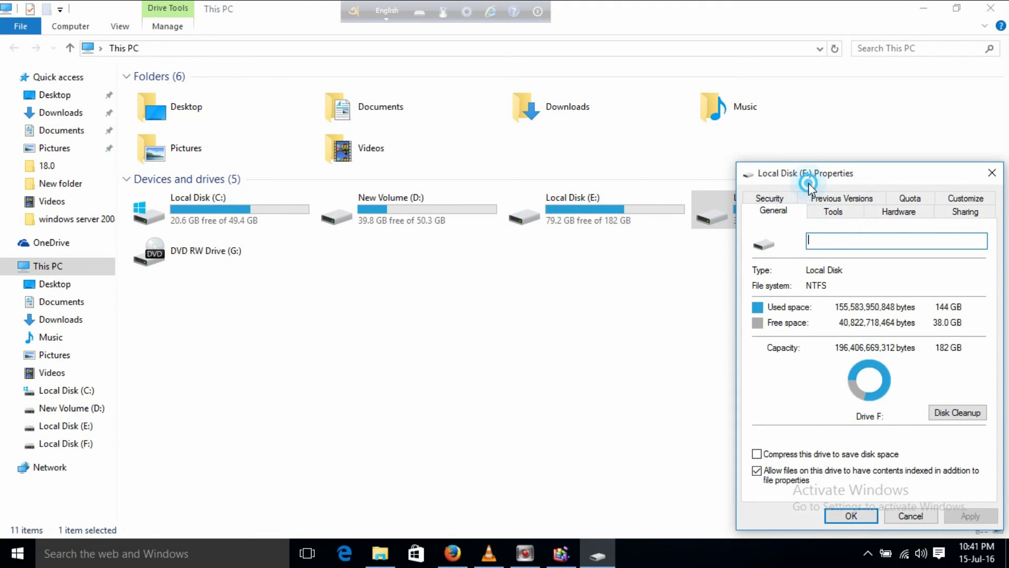
{"action": "left_click_drag", "start_coordinate": [809, 183], "coordinate": [467, 160]}
{"action": "left_click", "coordinate": [616, 389]}
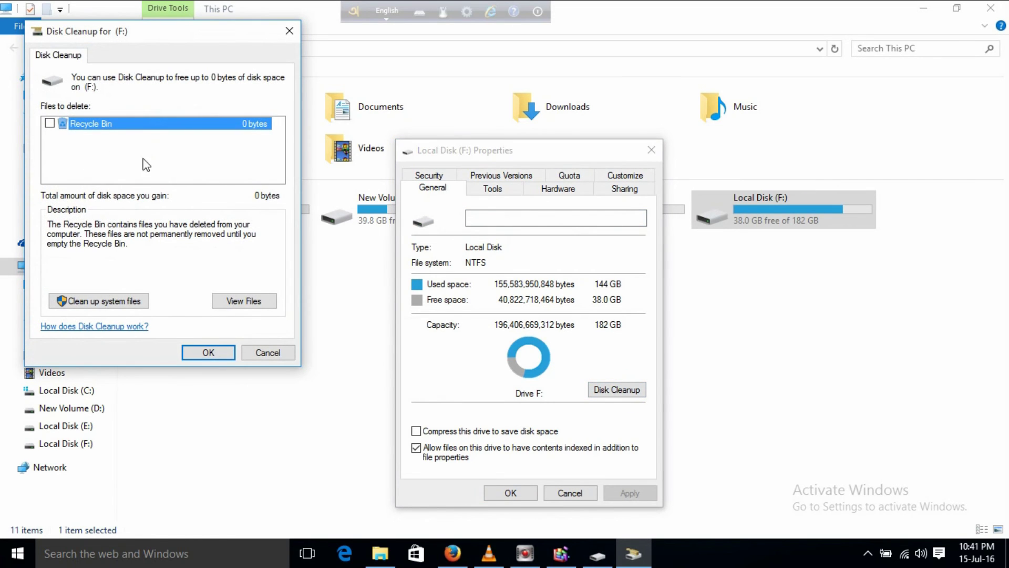
Permanently delete the Recycle Bin files on drive (F:) with Disk Cleanup and close the drive's properties
{"action": "left_click", "coordinate": [50, 123]}
{"action": "left_click", "coordinate": [223, 356]}
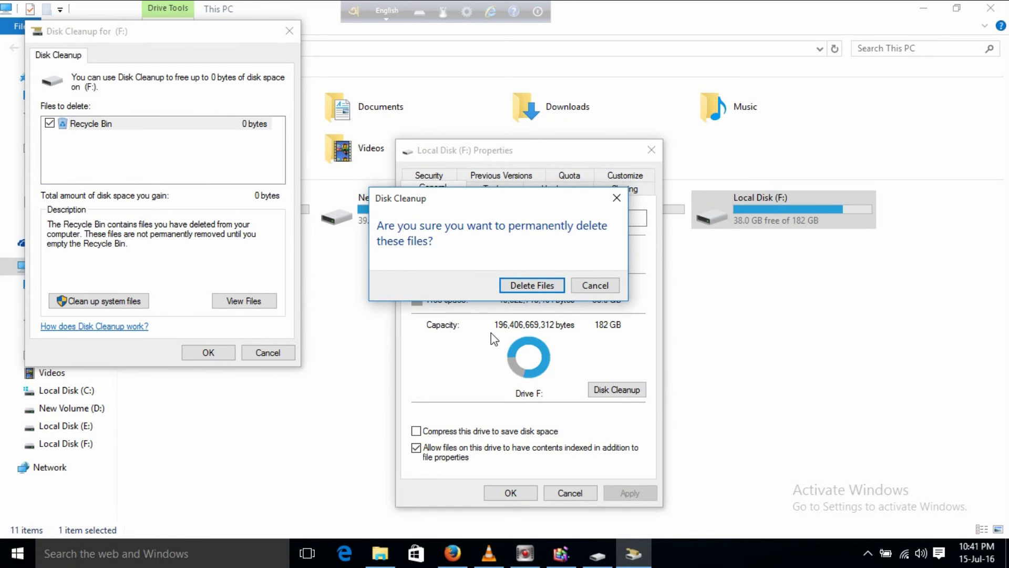
{"action": "left_click", "coordinate": [533, 285]}
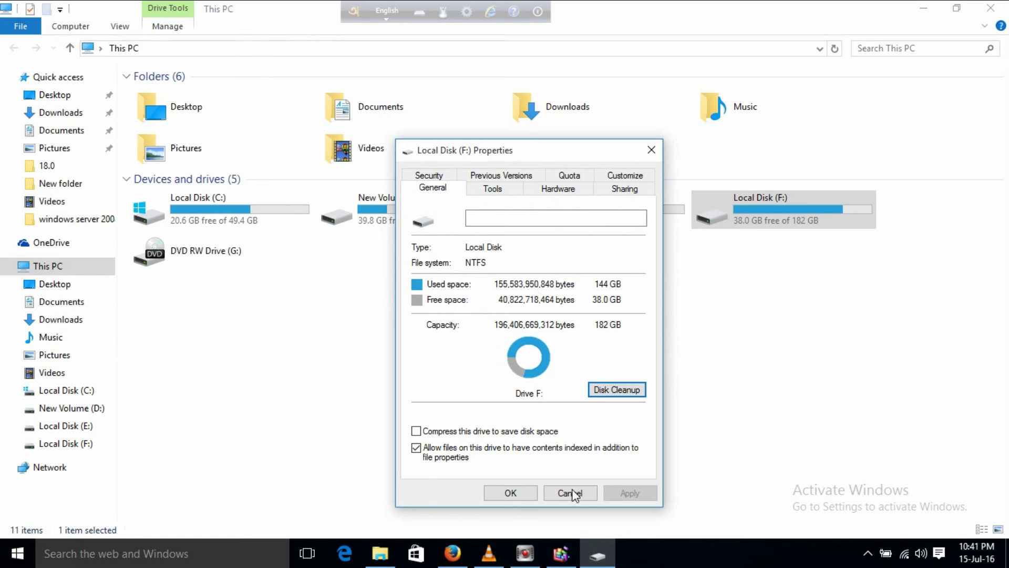
{"action": "left_click", "coordinate": [509, 493]}
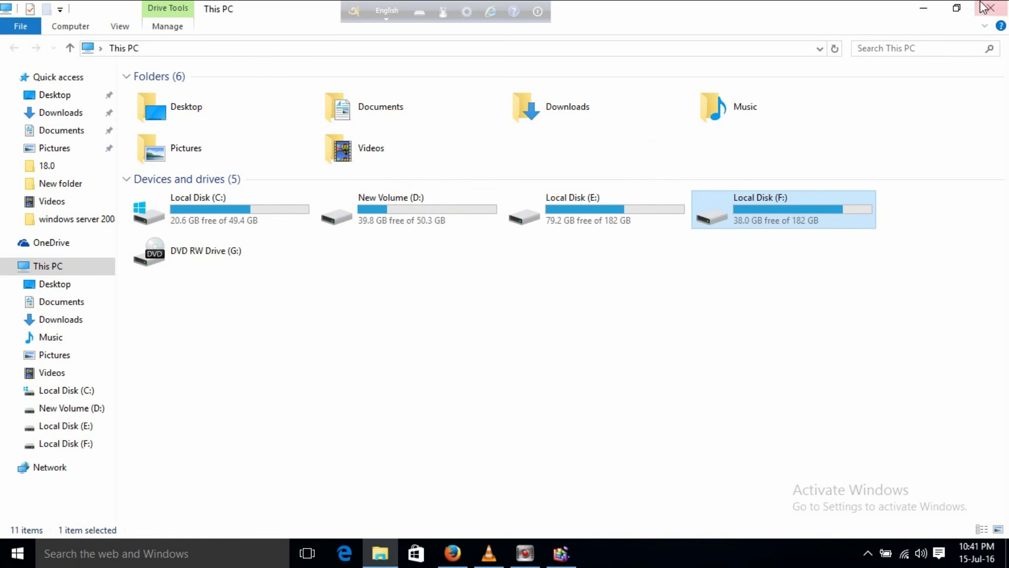